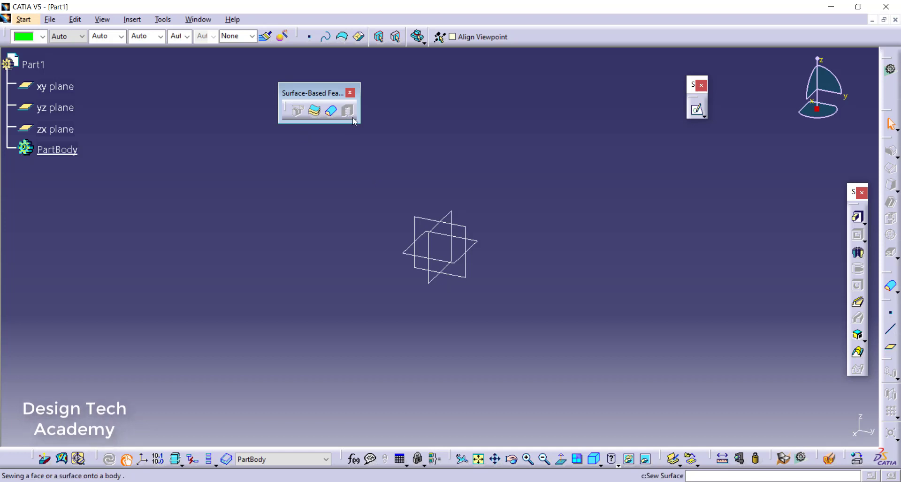
Step: Switch the part to the Generative Shape Design workbench
click(378, 190)
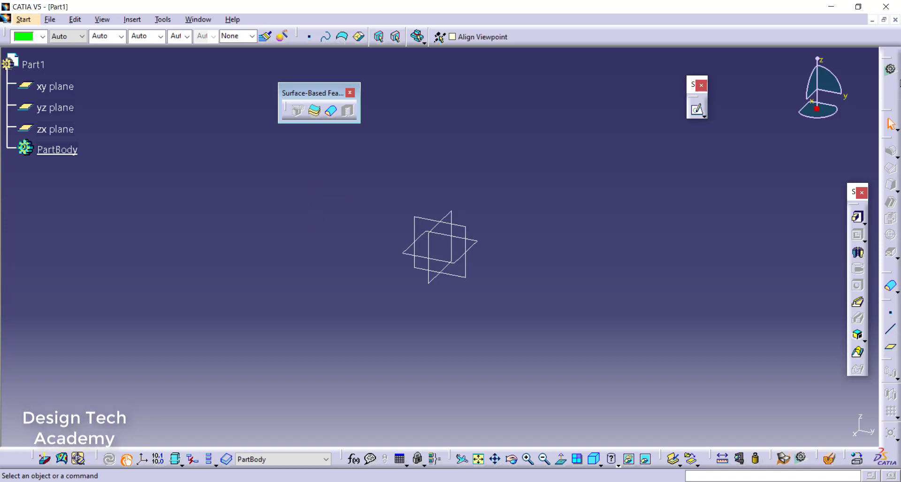
click(892, 70)
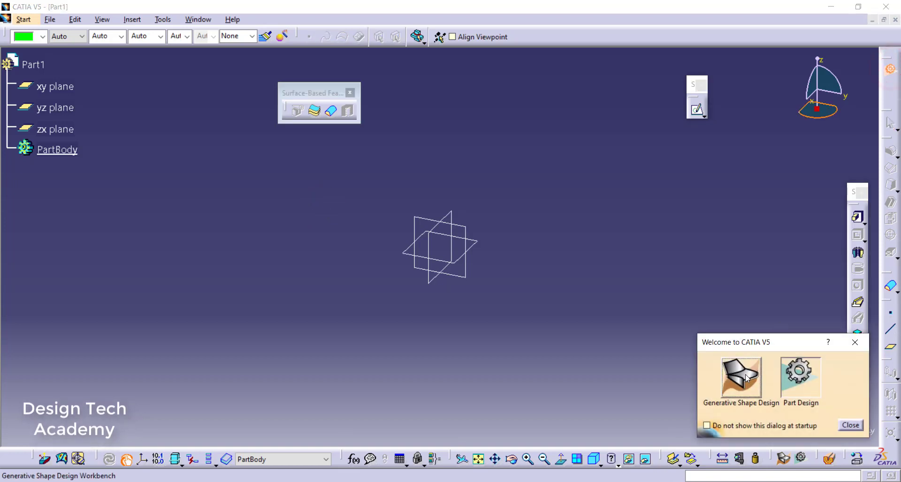
click(742, 376)
click(599, 305)
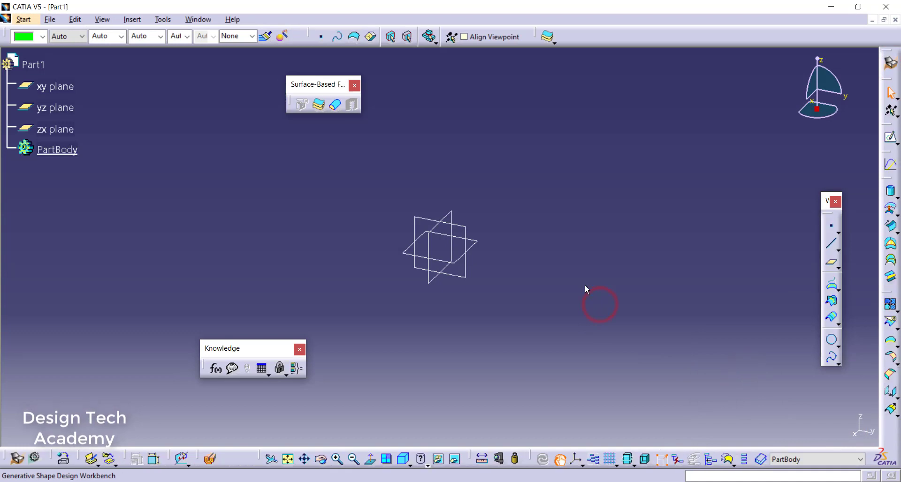
click(596, 293)
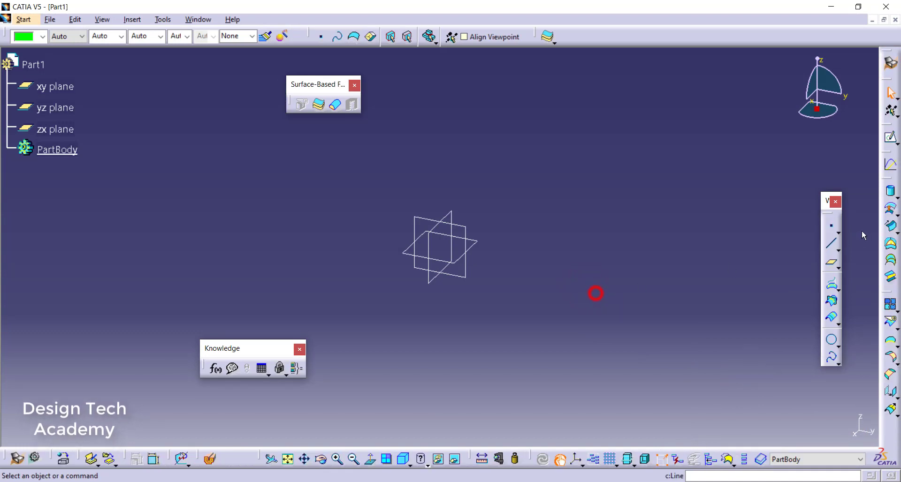
Step: Create a coordinate point at the origin with X, Y and Z at 0 mm
click(830, 229)
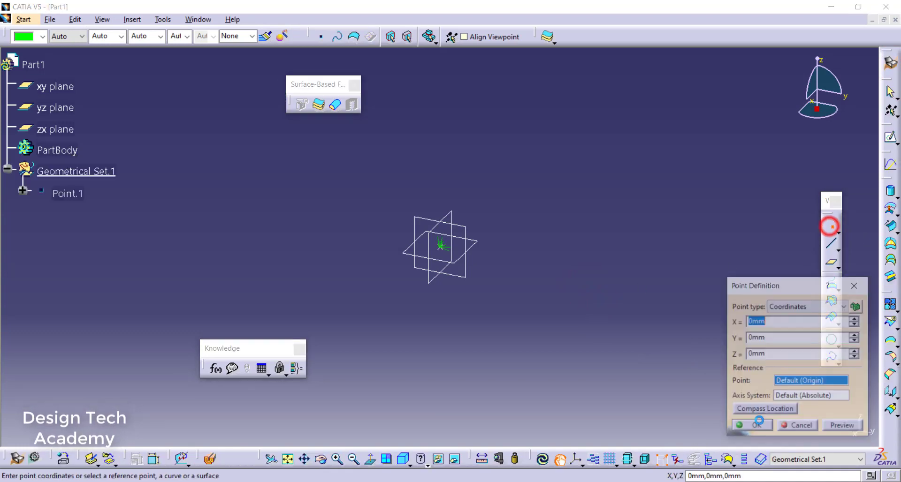
click(766, 426)
click(634, 323)
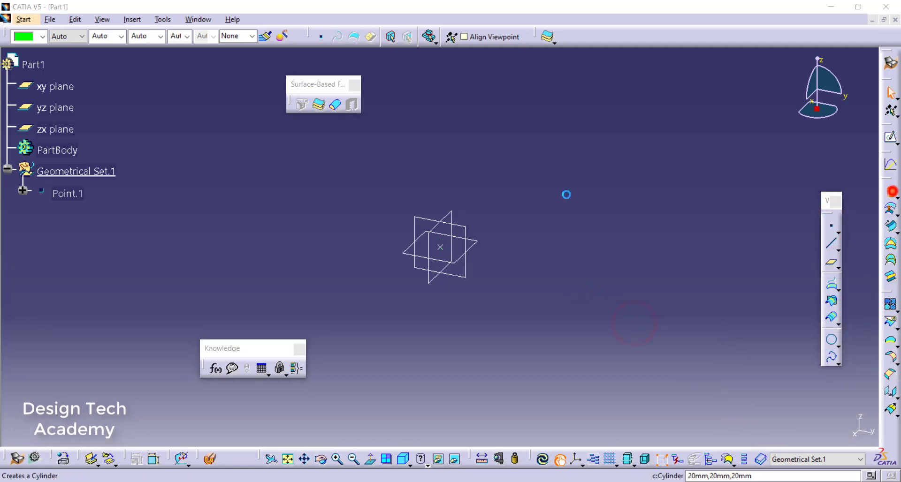
Step: Create a cylinder surface on the origin point along the Z component, with 20 mm radius, 51 mm first length and 20 mm second length
click(891, 192)
click(441, 246)
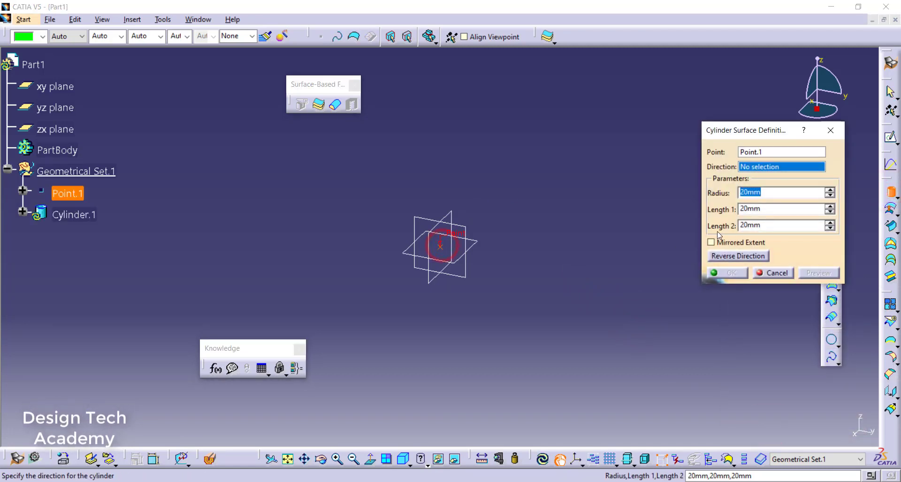
right_click(753, 172)
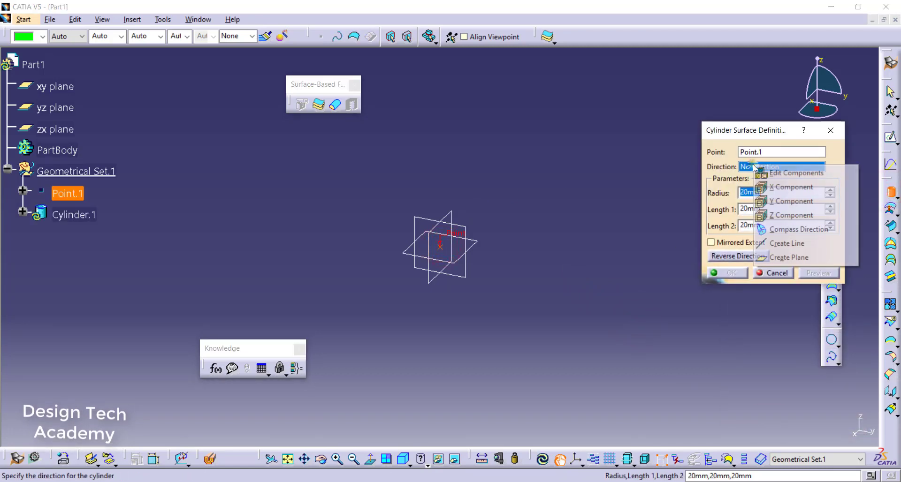
click(791, 216)
drag(426, 236, 422, 216)
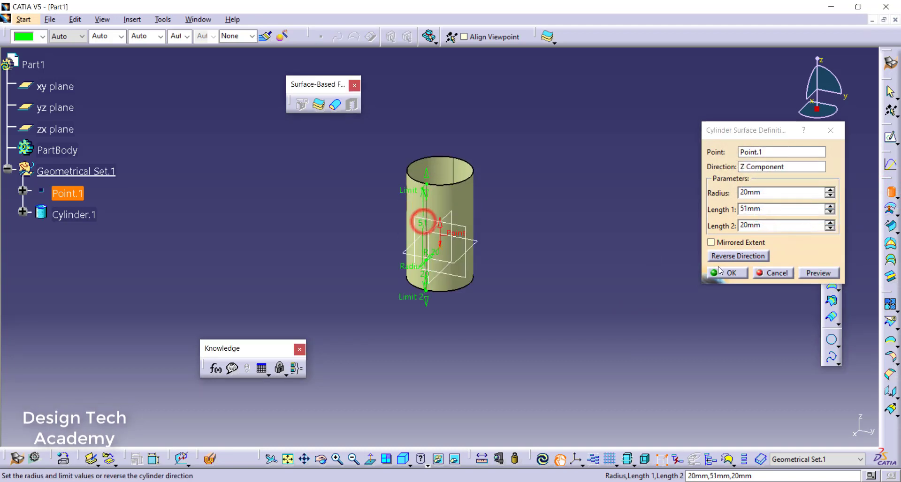
click(723, 274)
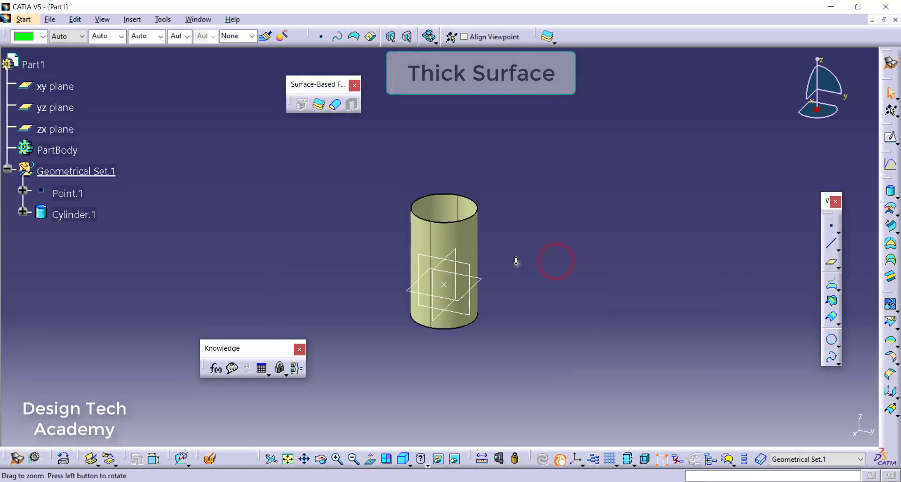
Step: Apply Thick Surface to the cylinder with a 1 mm first offset and 0 mm second offset, and preview the wall
middle_drag(516, 258, 528, 220)
click(324, 106)
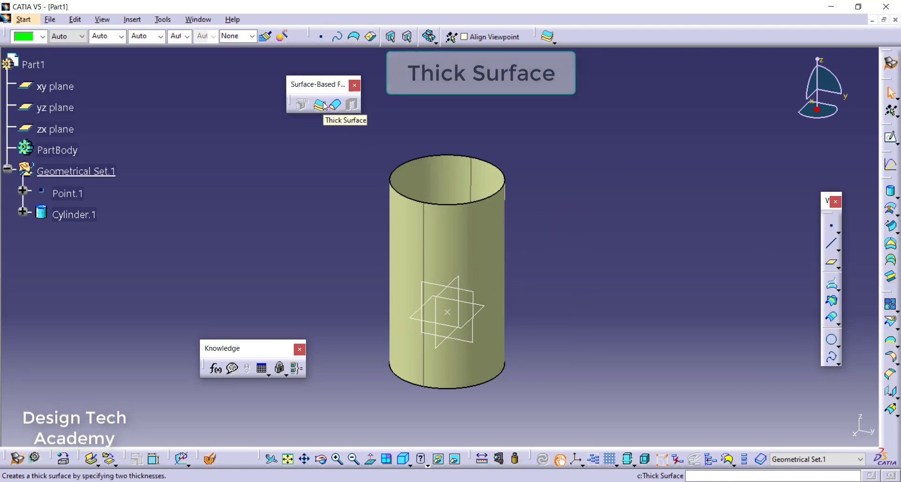
click(323, 105)
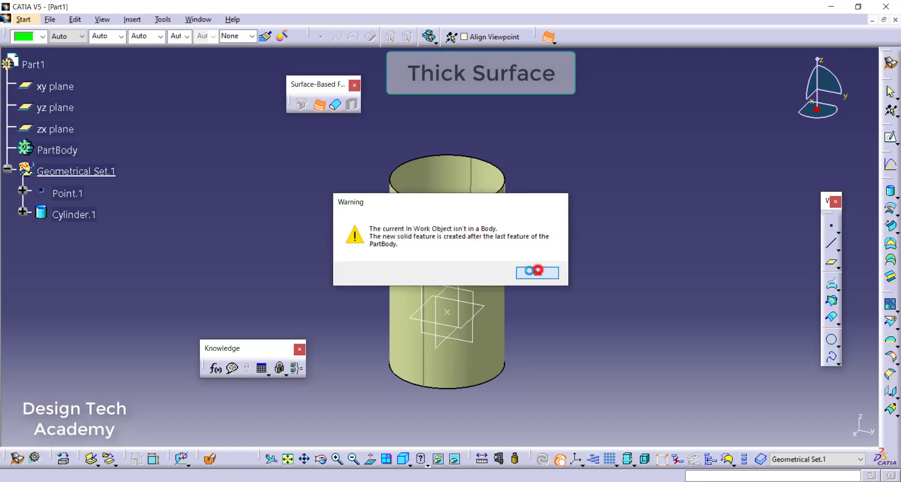
click(538, 271)
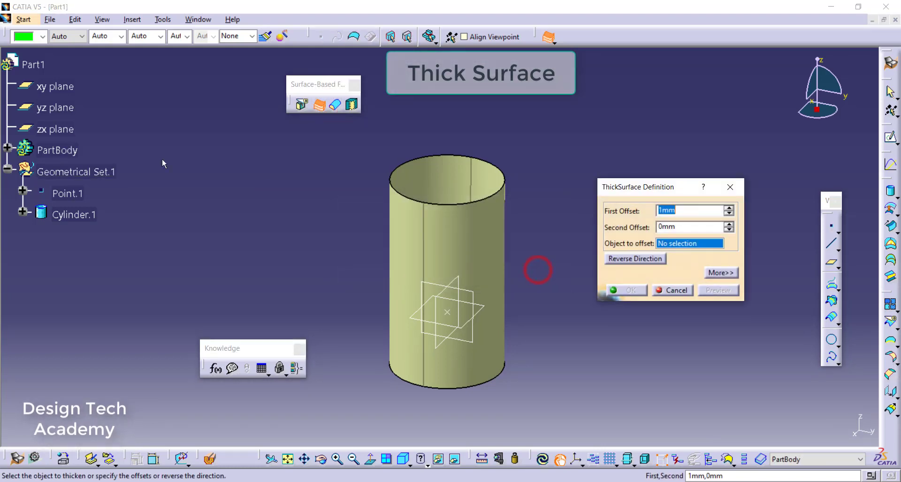
click(475, 243)
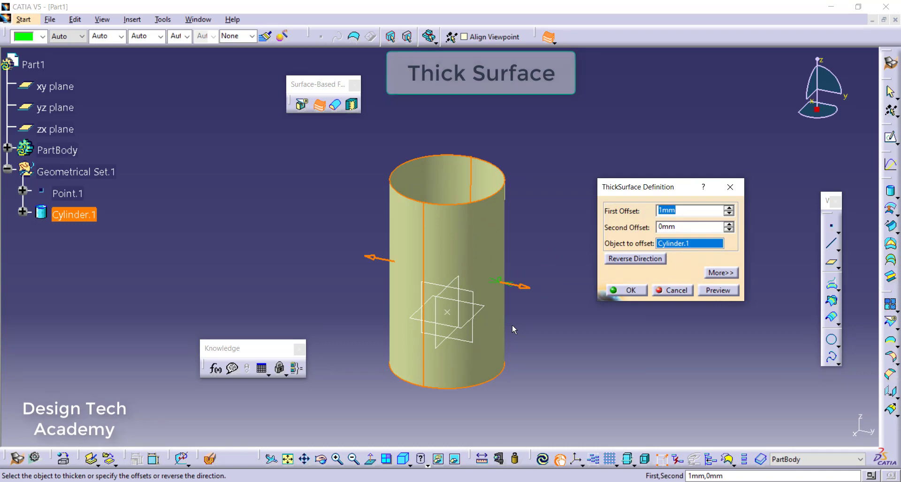
click(716, 292)
scroll(525, 275, up, 3)
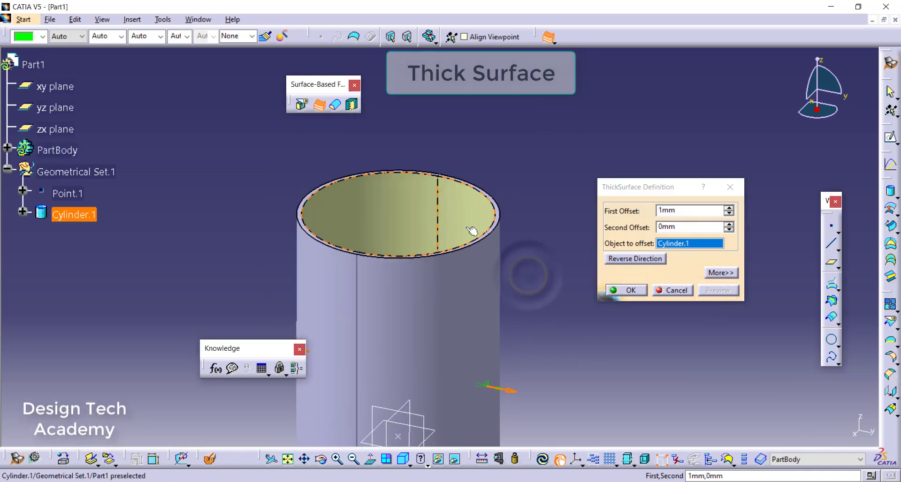
middle_drag(470, 232, 461, 261)
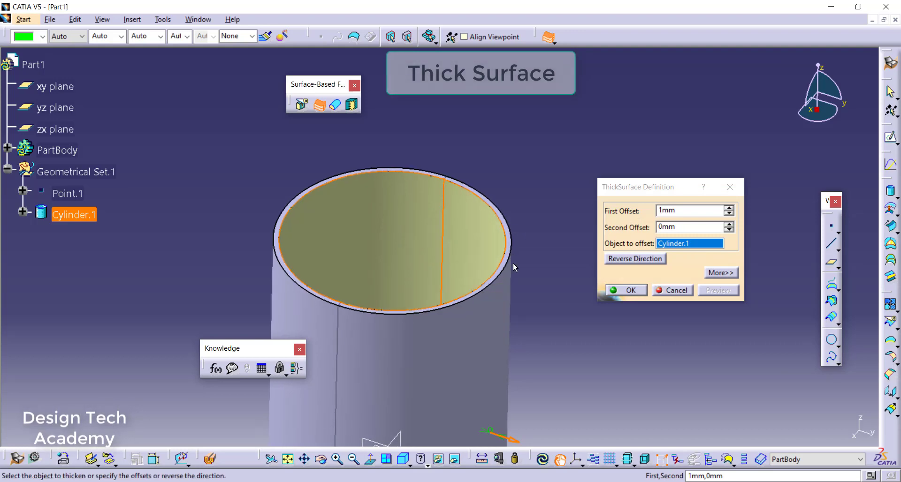
middle_drag(547, 283, 548, 253)
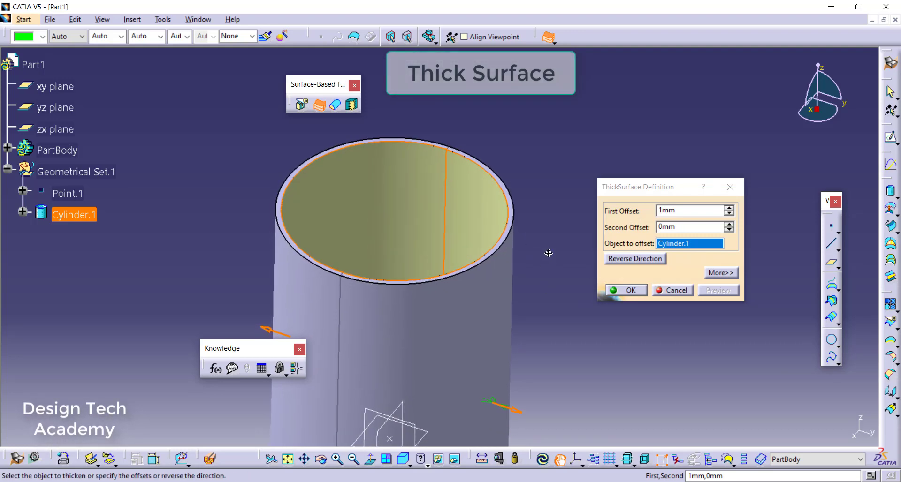
Step: Set the thick surface's second offset to 2 mm and preview the wall on both sides of the cylinder
double_click(675, 211)
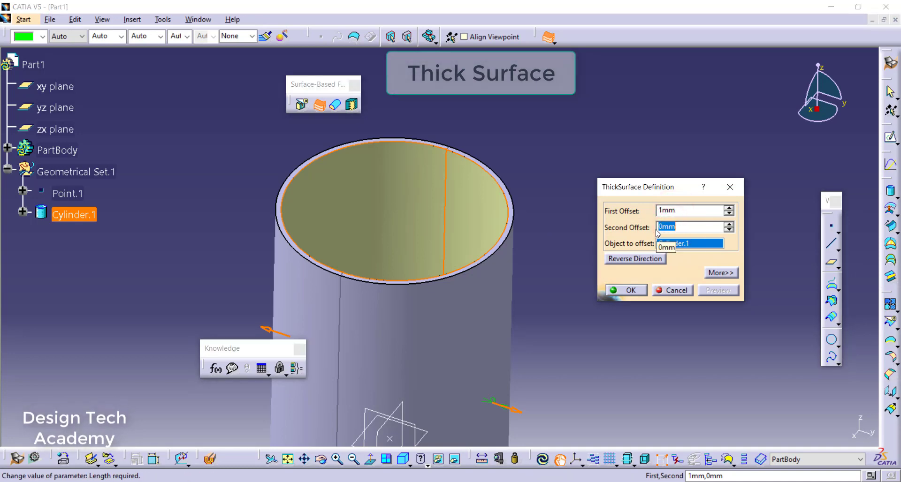
click(646, 152)
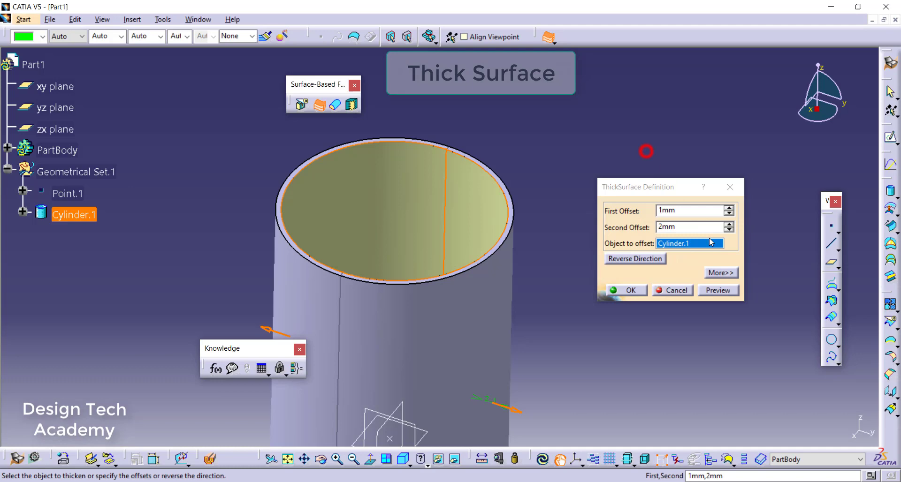
click(722, 291)
middle_drag(495, 217, 518, 209)
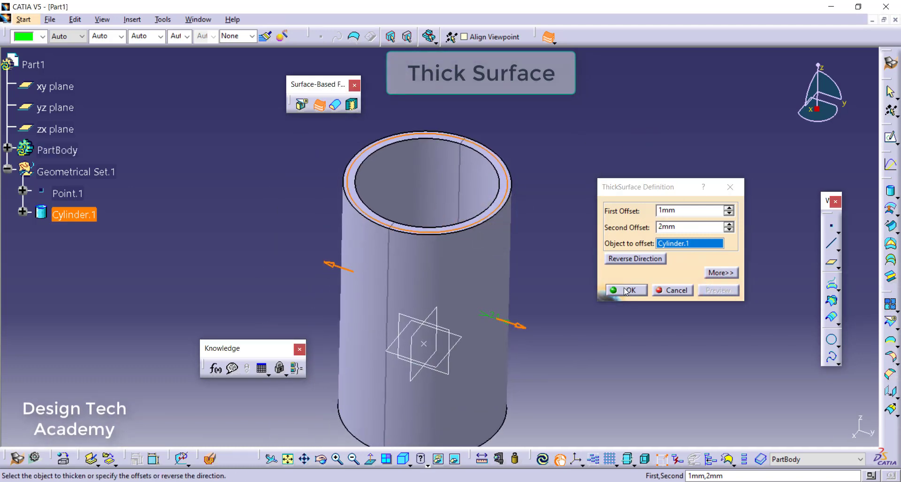
mouse_move(450, 221)
middle_down()
mouse_move(442, 207)
mouse_move(450, 216)
middle_up()
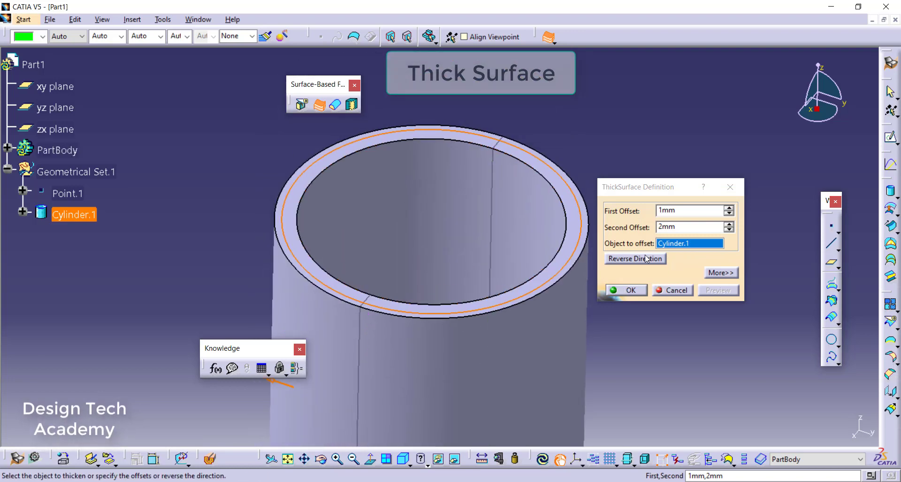
Step: Set the thick surface's second offset to 0 mm and preview the wall
double_click(681, 227)
text(0)
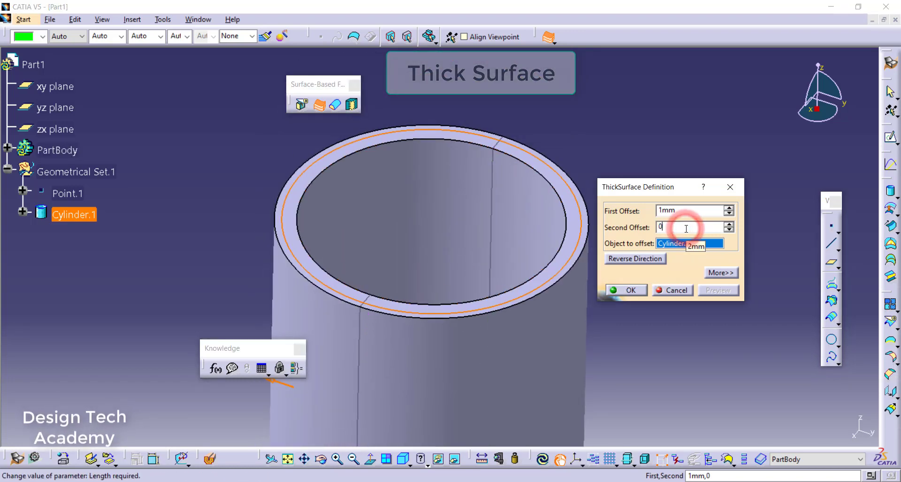
click(629, 91)
click(714, 291)
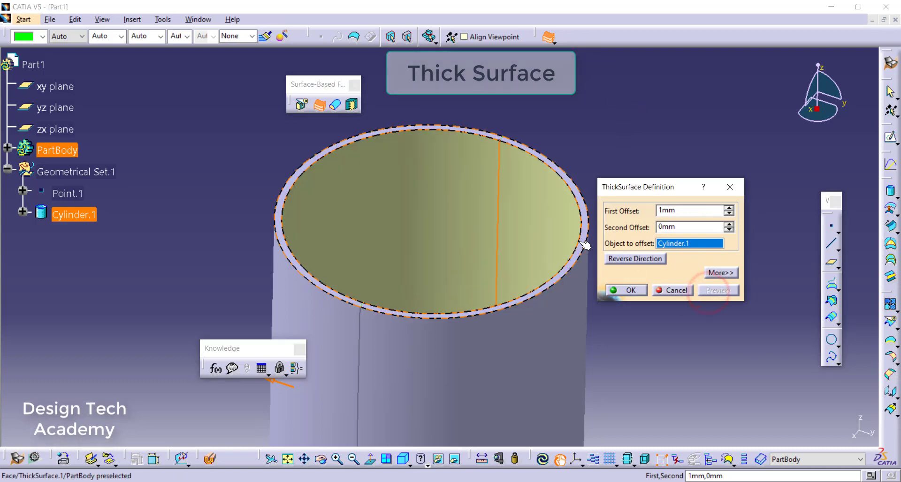
Step: Reverse the thickening direction and create the thick surface
click(651, 260)
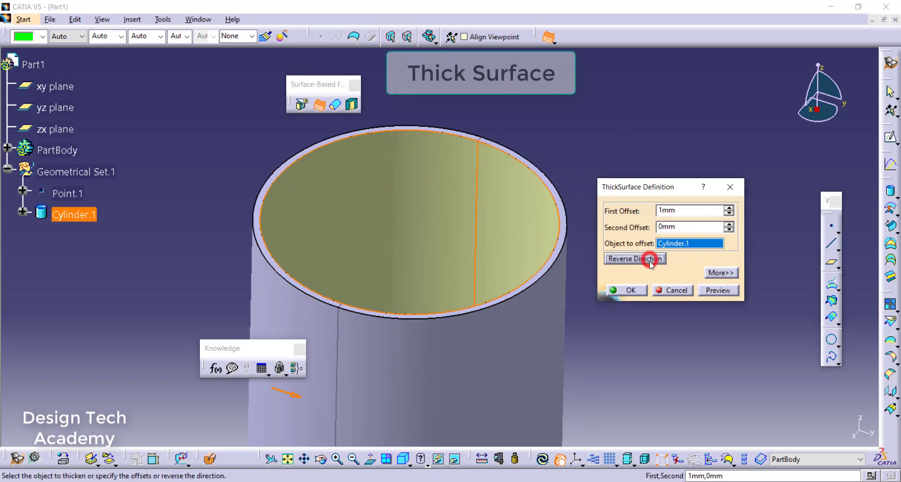
click(643, 291)
click(648, 265)
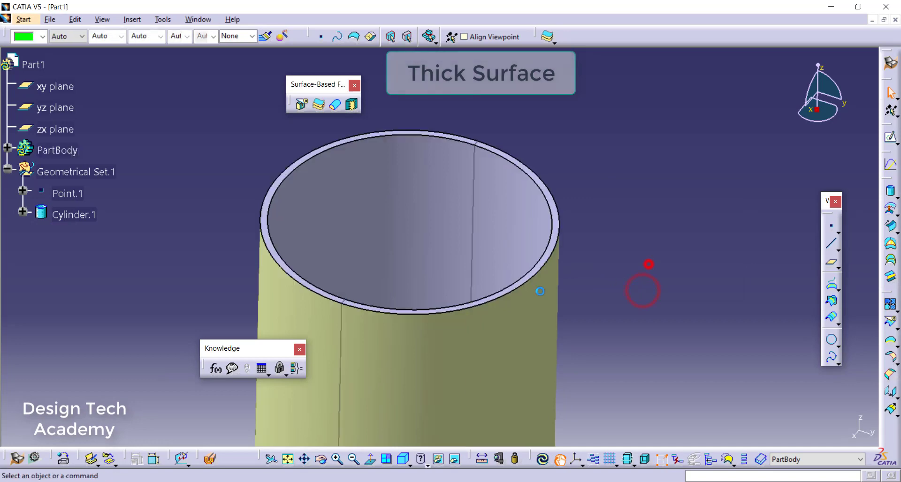
middle_drag(507, 291, 530, 284)
Step: Hide the cylinder surface to isolate the solid, then swap visibility so the PartBody is hidden and the cylinder surface is shown
click(533, 243)
double_click(88, 217)
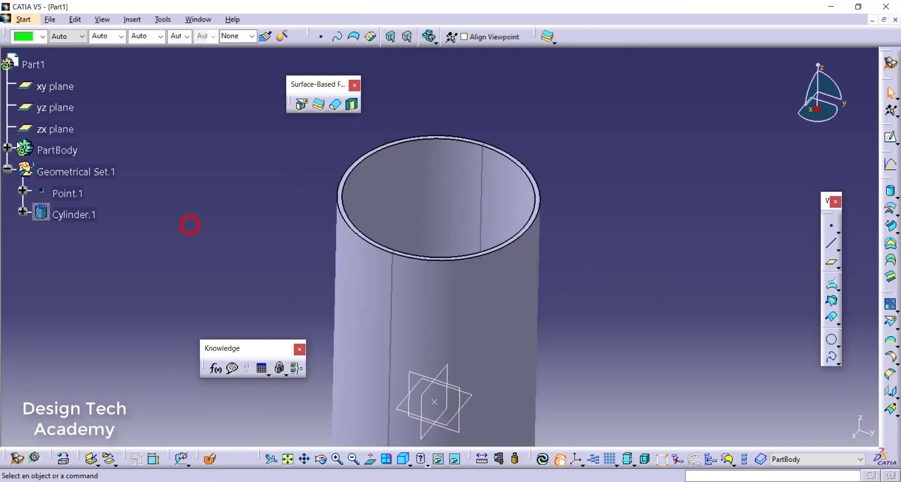
click(52, 149)
click(164, 161)
click(70, 217)
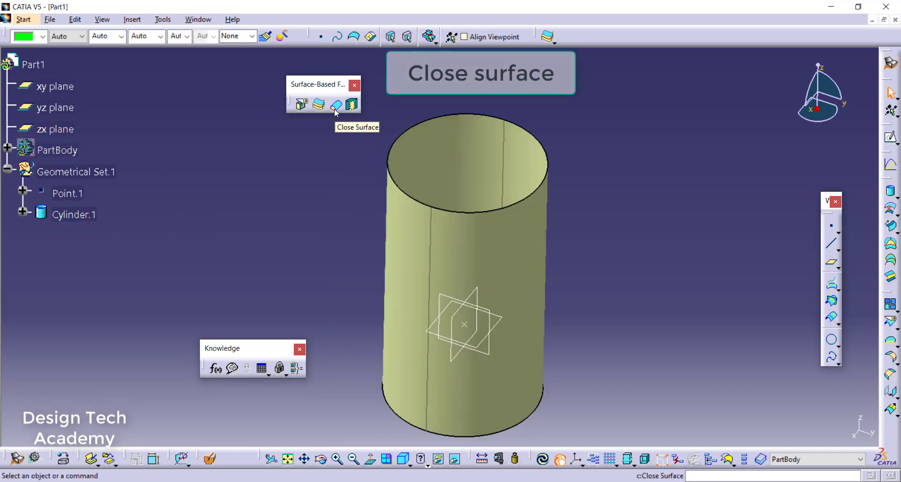
Step: Examine the cylinder surface and its open end edges from several angles
click(438, 136)
middle_drag(425, 254, 452, 235)
click(332, 254)
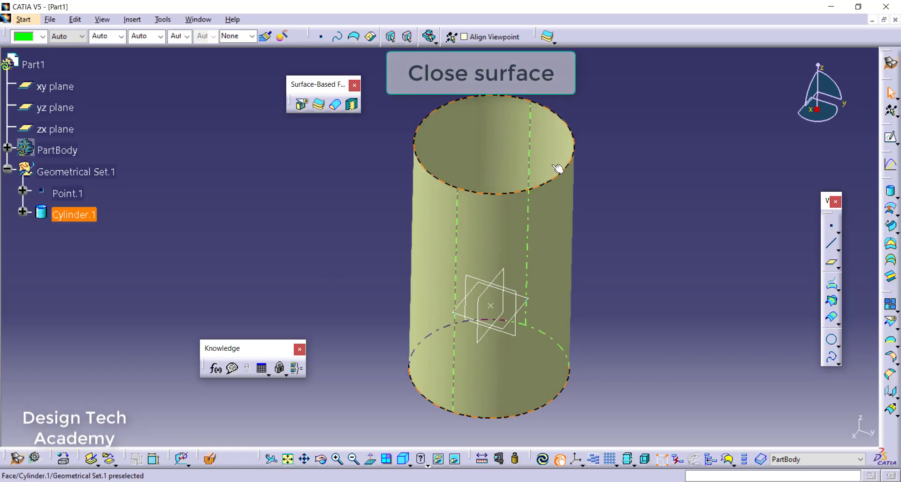
middle_drag(491, 181, 489, 200)
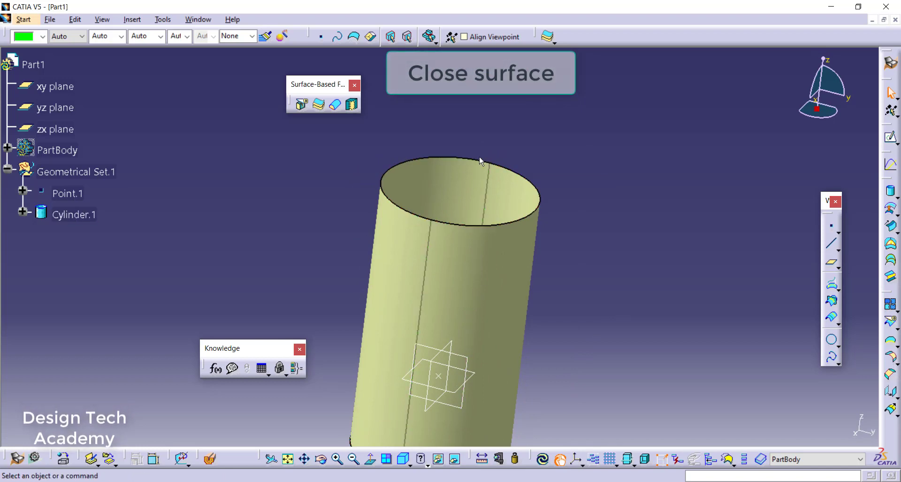
middle_drag(488, 163, 514, 161)
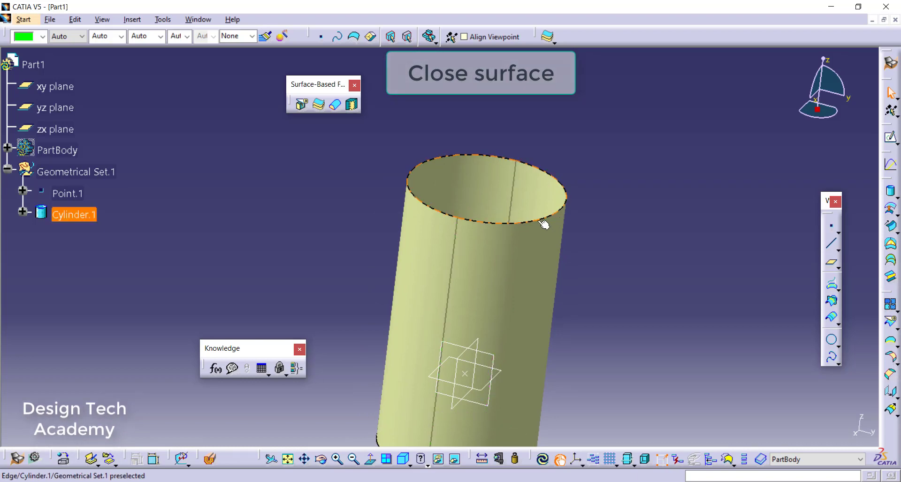
middle_drag(543, 224, 541, 180)
middle_click(488, 216)
middle_drag(489, 209, 521, 211)
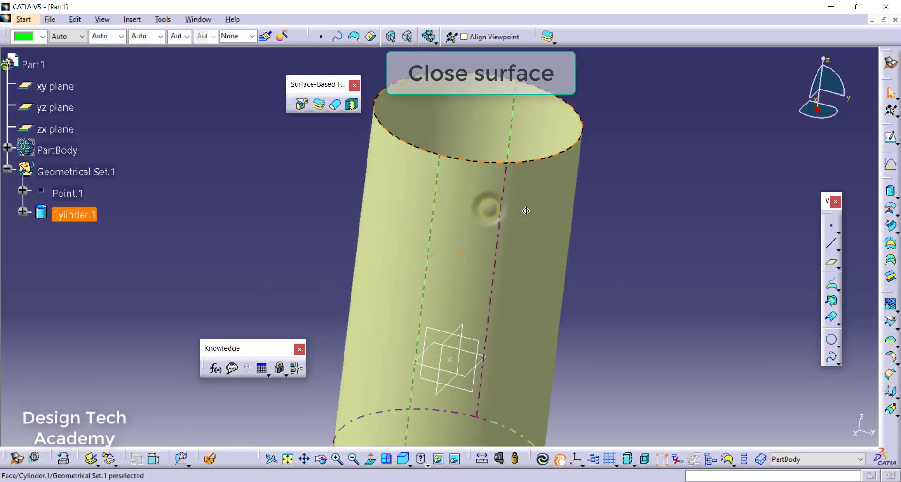
click(277, 209)
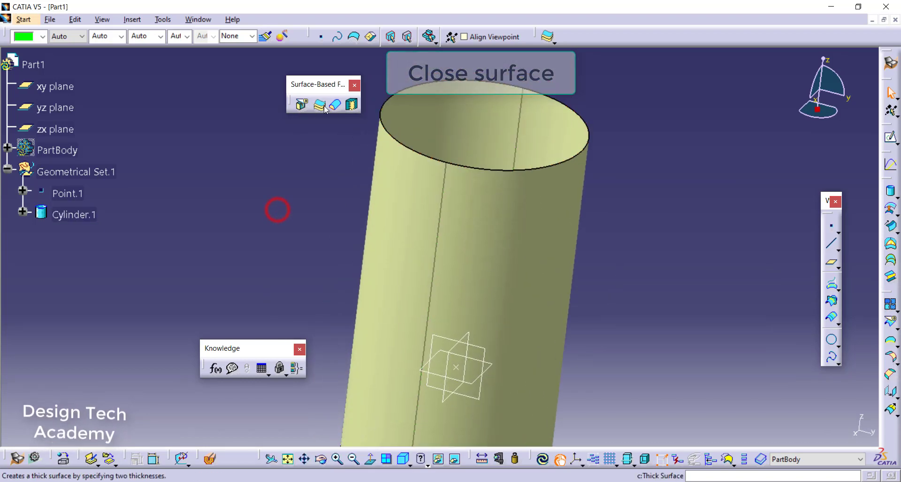
Step: Insert a new body into the part
click(164, 19)
mouse_move(147, 28)
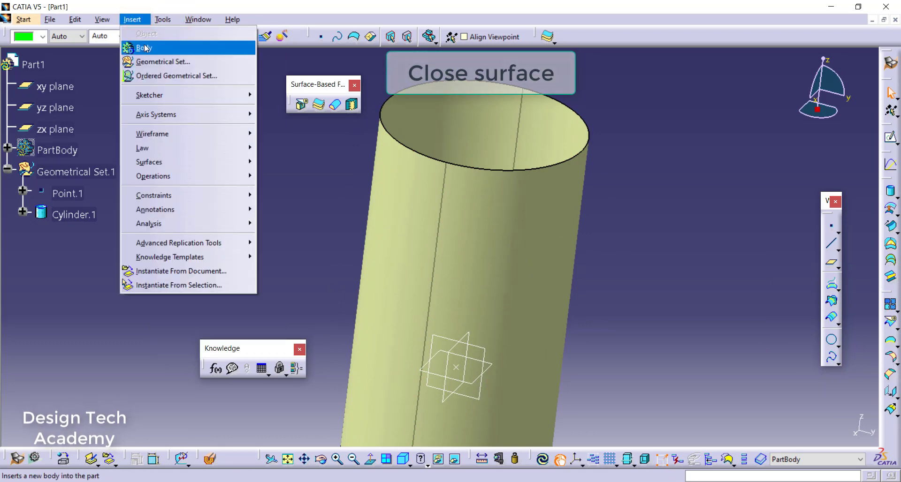
click(145, 48)
click(183, 170)
middle_drag(311, 215, 378, 195)
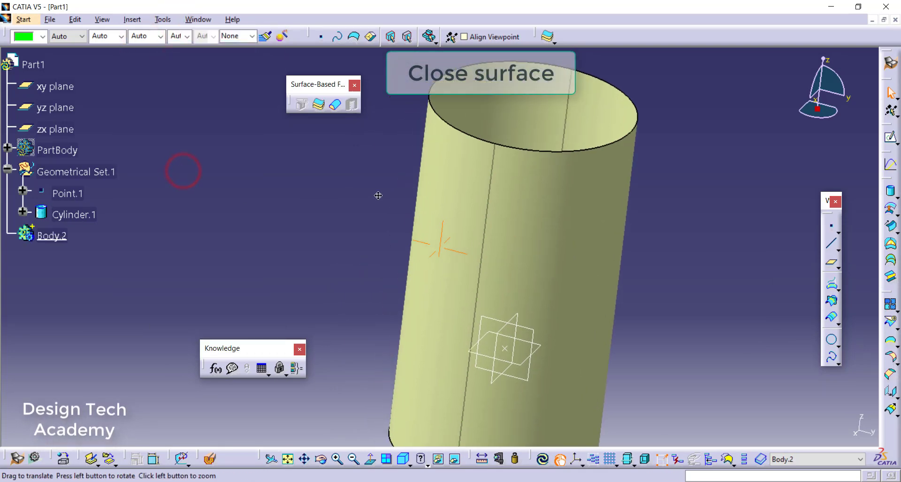
Step: Close the cylinder surface into a solid in Body.2
click(336, 112)
click(533, 197)
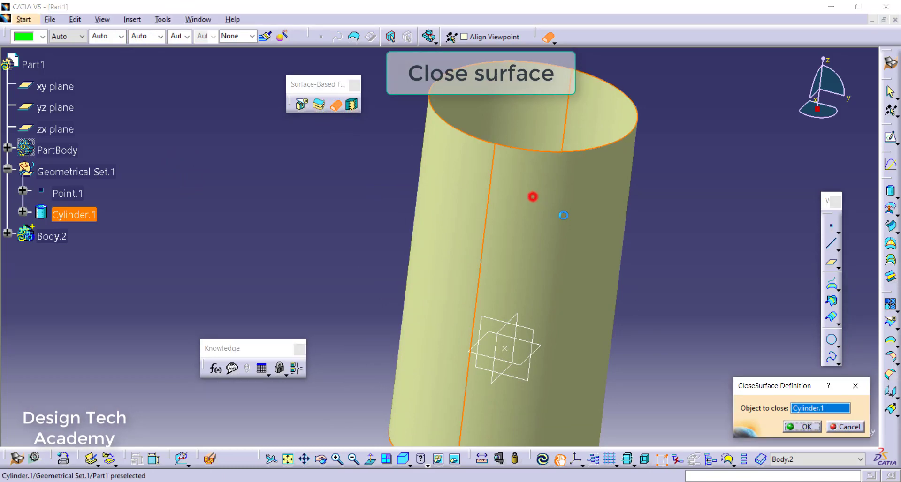
click(804, 427)
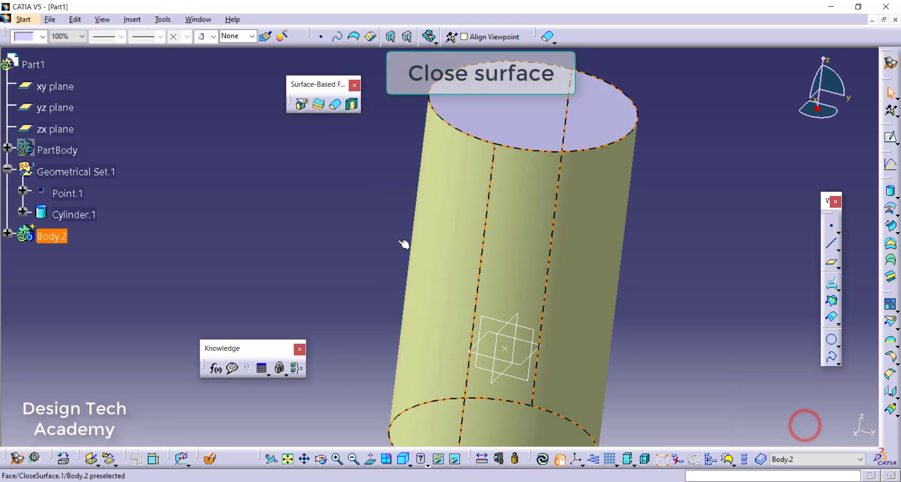
click(198, 245)
Step: Hide the cylinder surface and inspect the closed solid on its own
click(77, 215)
key(space)
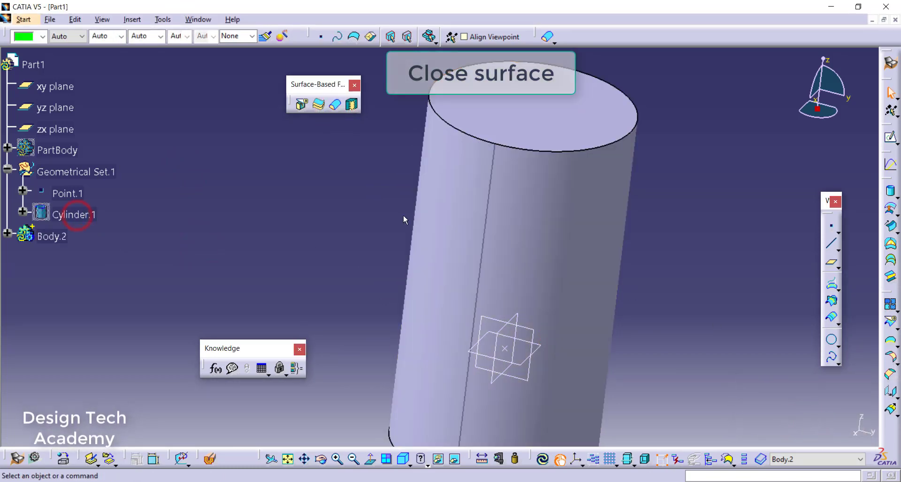
middle_drag(466, 157, 409, 247)
click(326, 222)
Step: Hide Body.2 and show the cylinder surface again
click(43, 233)
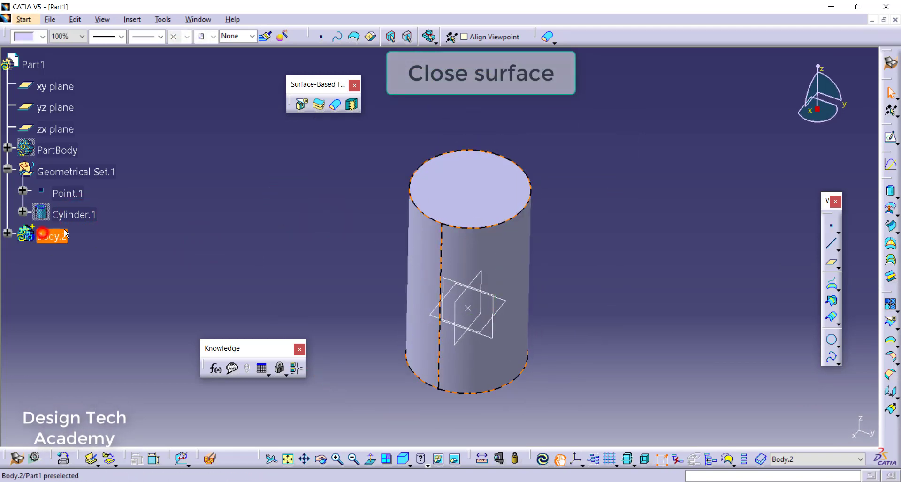
key(space)
click(75, 215)
key(space)
middle_drag(458, 219, 460, 197)
click(414, 162)
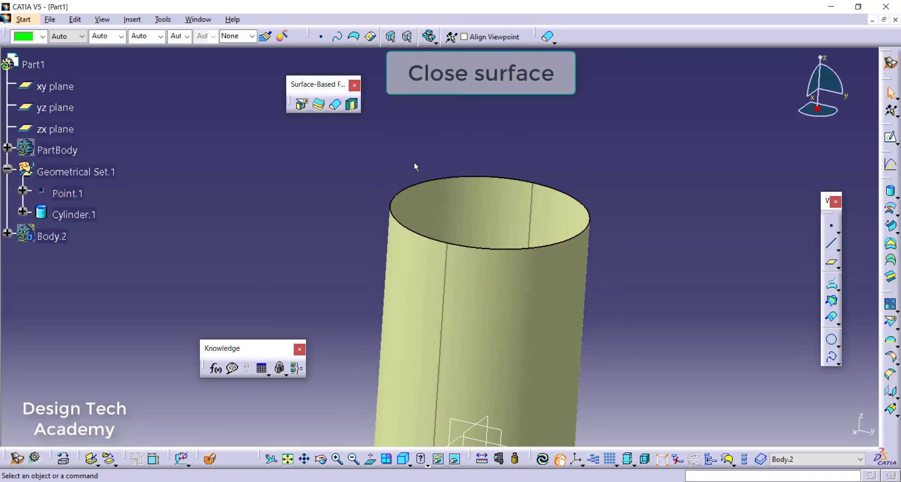
middle_drag(410, 161, 410, 161)
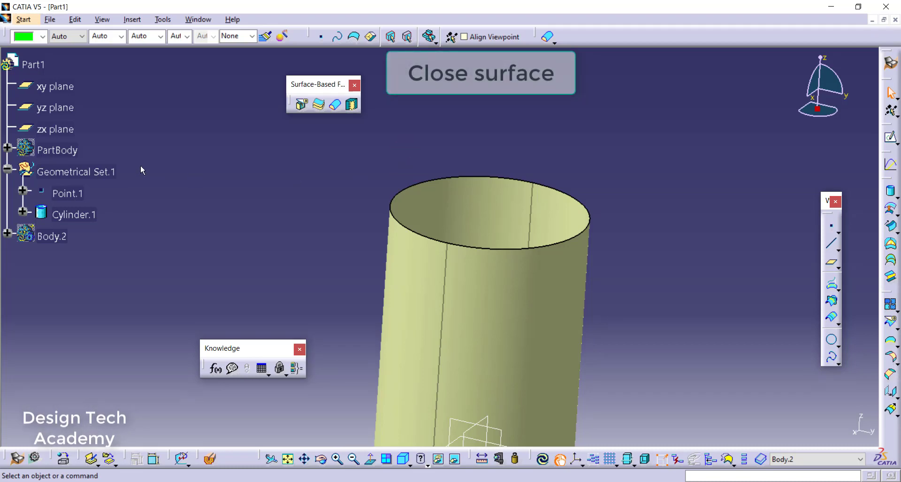
Step: Make Geometrical Set.1 the work object and fill the cylinder surface's upper circular opening
right_click(90, 170)
click(133, 263)
click(197, 163)
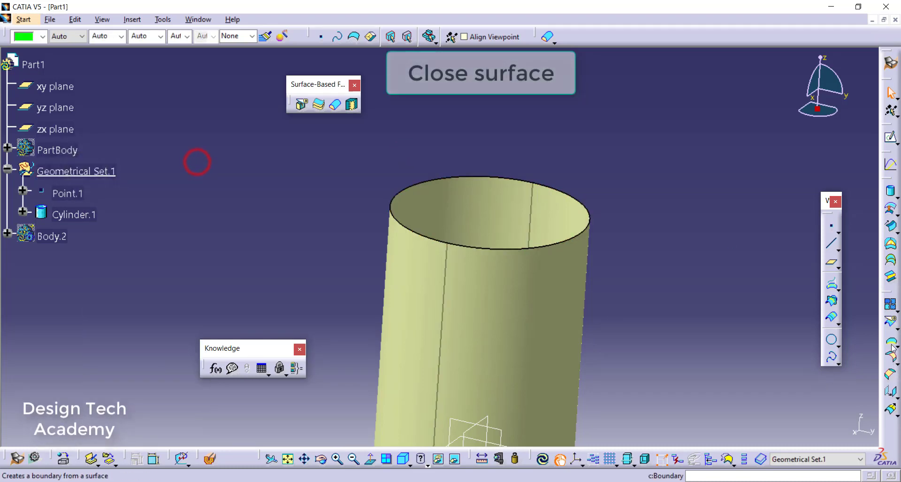
click(891, 243)
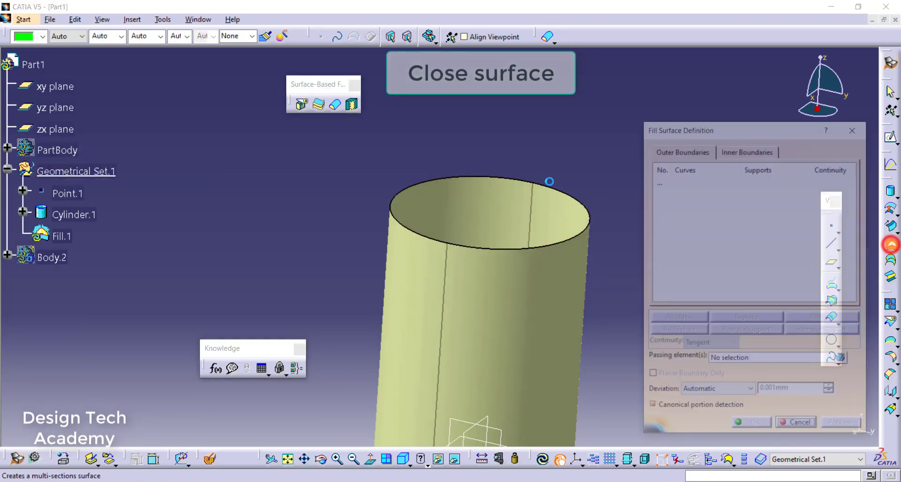
click(503, 176)
click(751, 426)
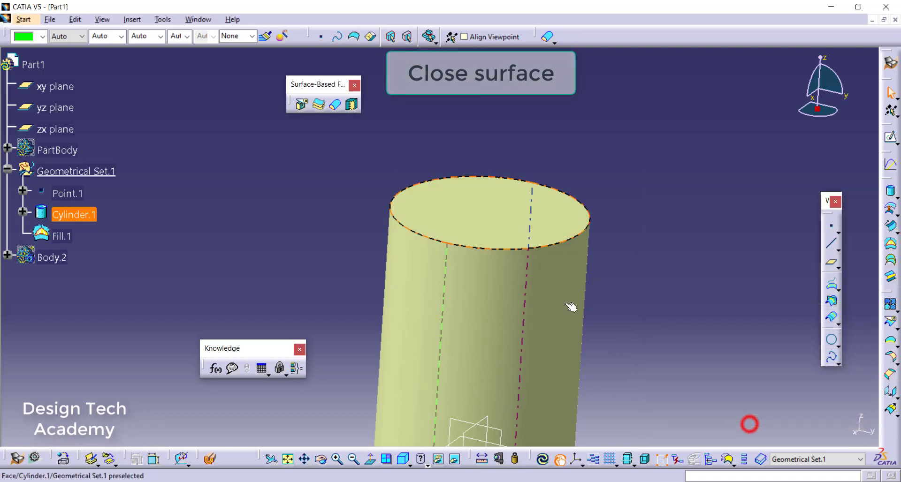
click(665, 202)
Step: Fill the lower circular opening of the cylinder surface
click(890, 243)
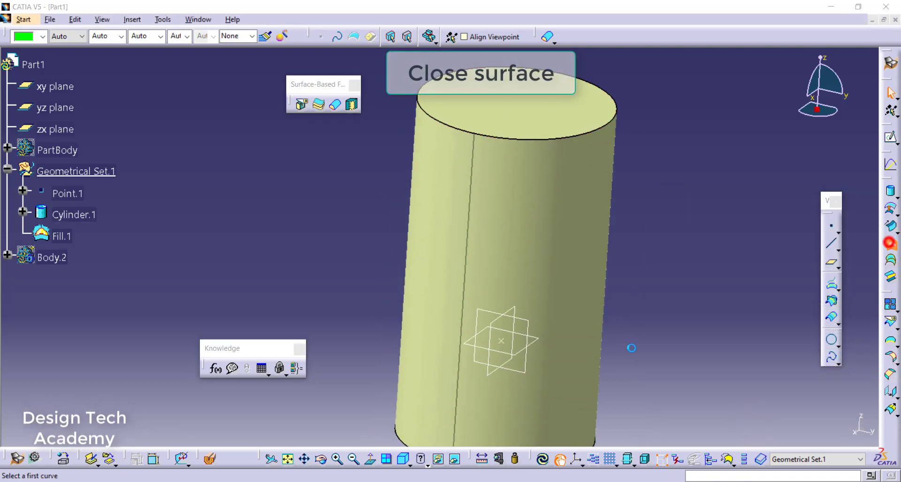
click(517, 363)
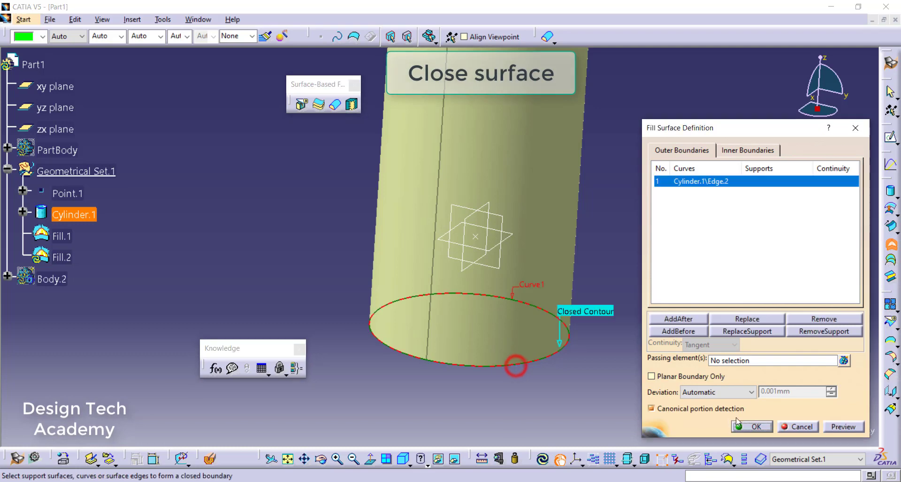
click(751, 426)
click(636, 304)
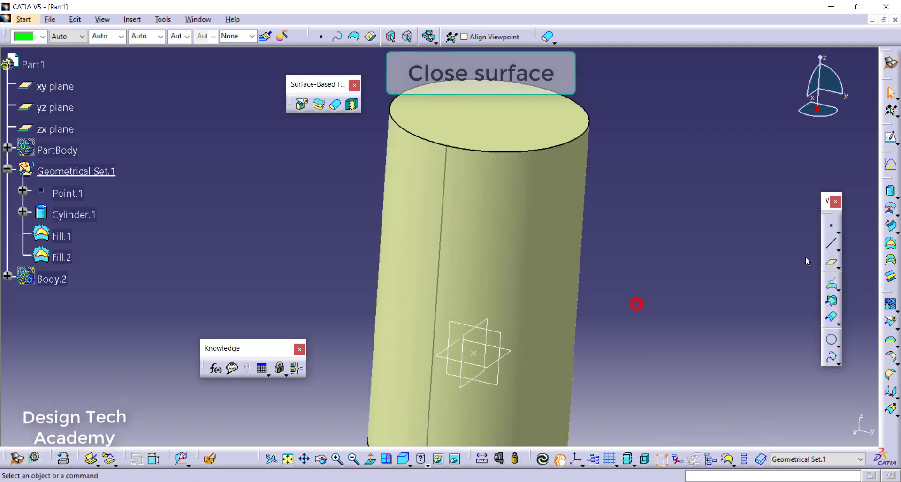
Step: Join the upper fill, the cylinder surface and the lower fill into one surface
click(889, 306)
click(464, 106)
click(479, 199)
middle_drag(490, 243, 415, 157)
click(496, 364)
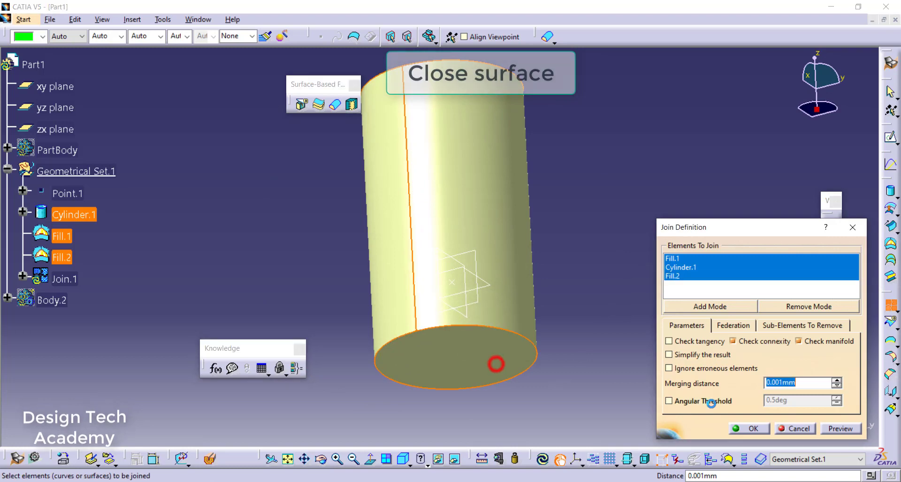
click(752, 430)
middle_drag(553, 195, 390, 311)
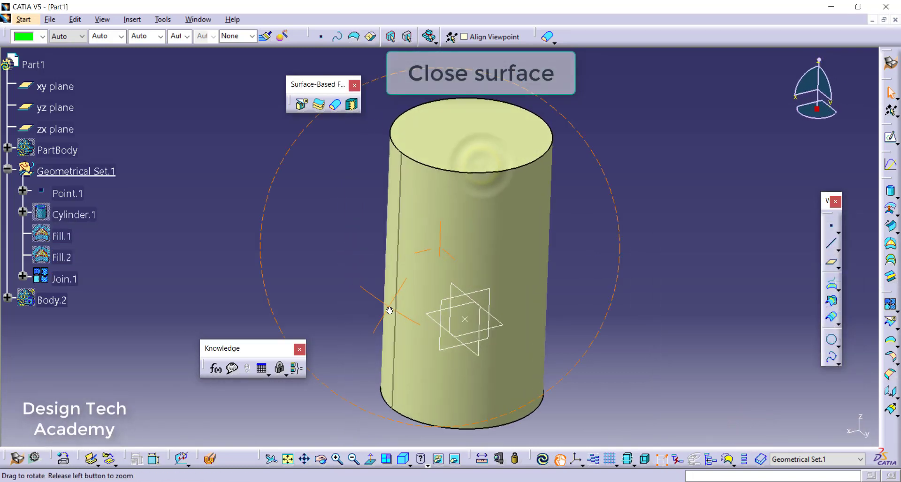
click(314, 262)
Step: Insert another new body for the joined surface
click(148, 19)
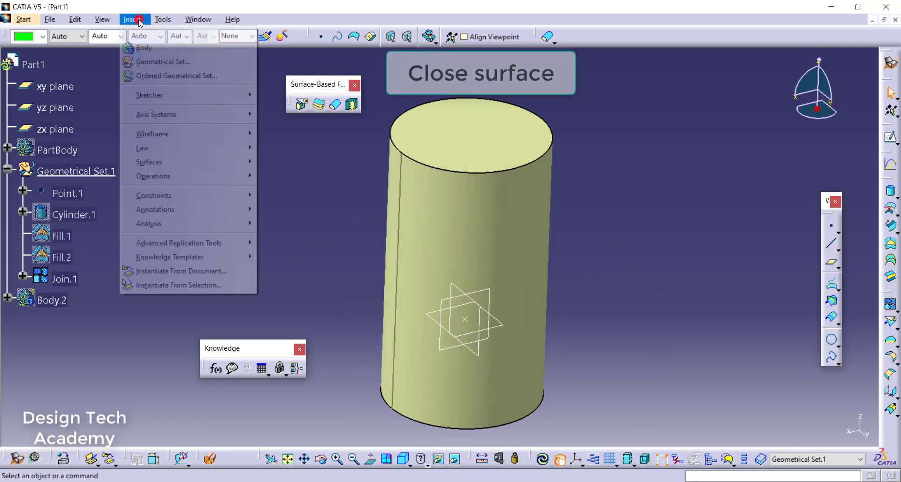
click(154, 49)
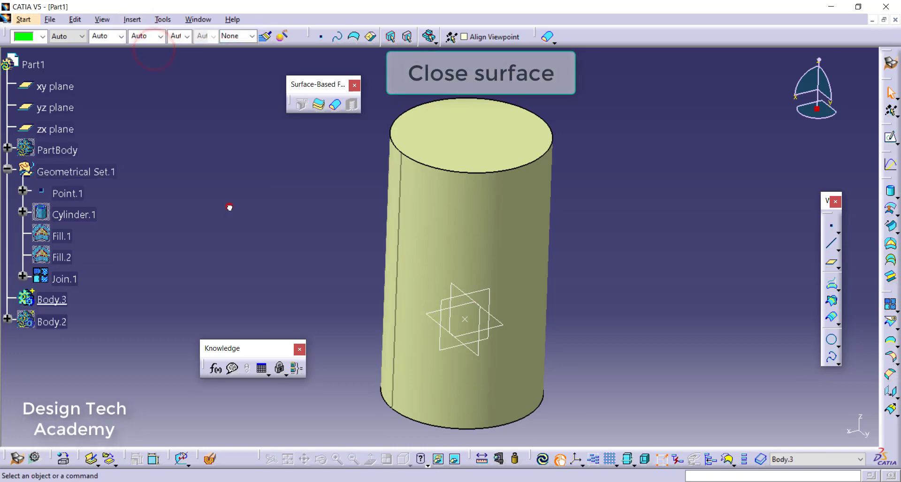
click(229, 206)
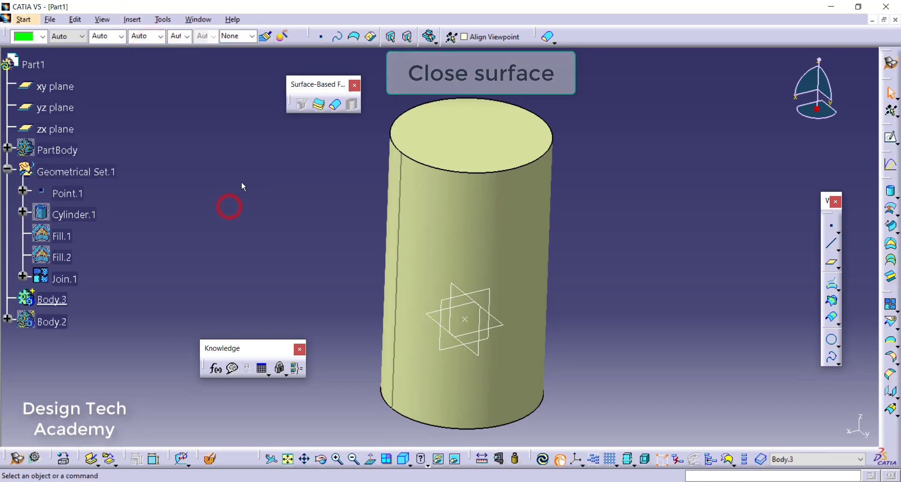
Step: Close the joined surface Join.1 into a solid in Body.3
click(335, 105)
click(445, 201)
click(794, 428)
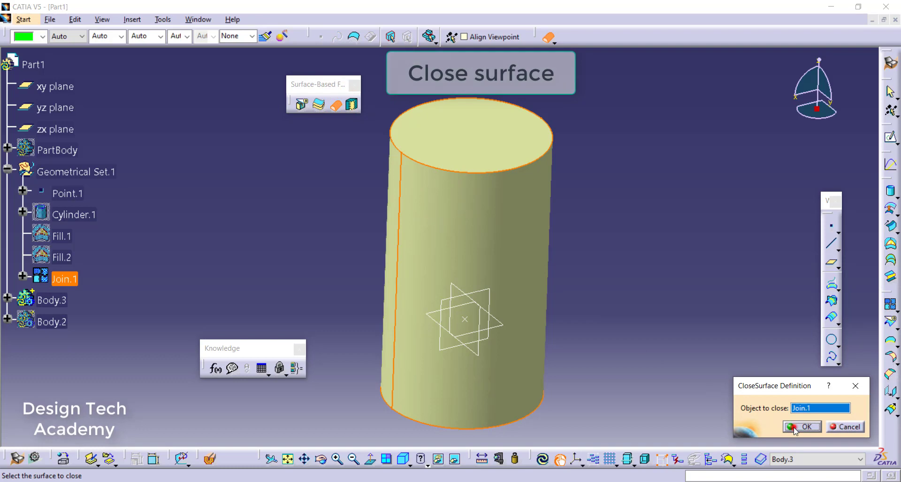
click(628, 275)
Step: Hide Join.1 and inspect the solid cylinder of Body.3
click(65, 275)
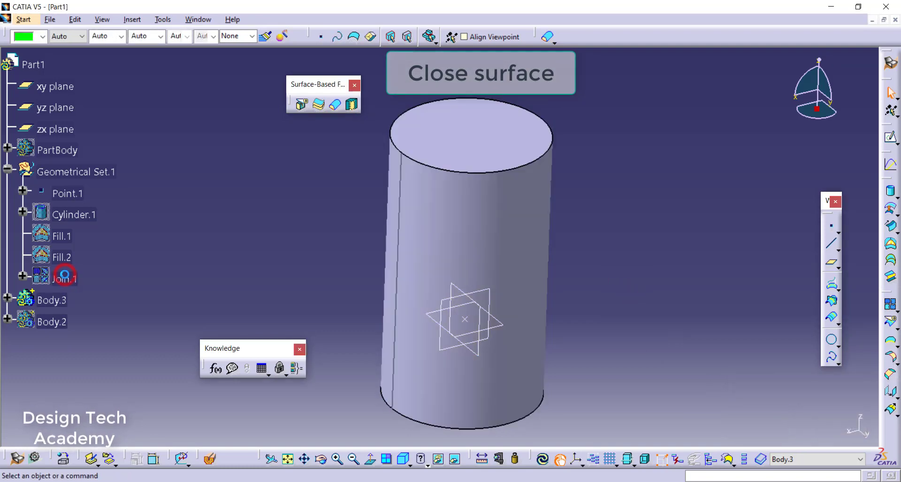
middle_drag(380, 225, 454, 178)
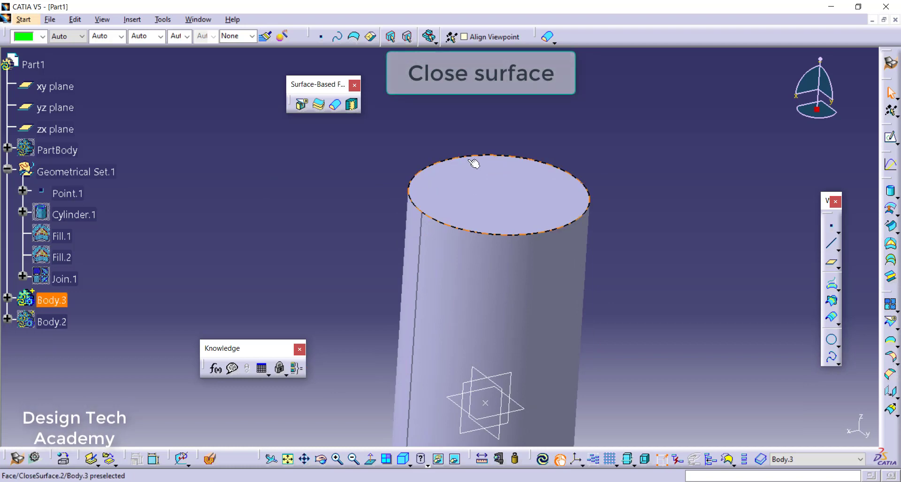
middle_drag(538, 238, 536, 209)
click(346, 186)
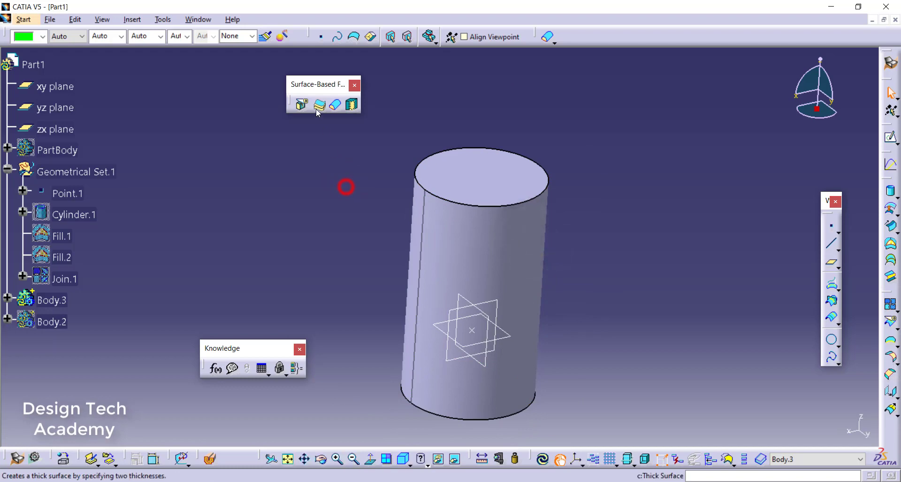
click(301, 195)
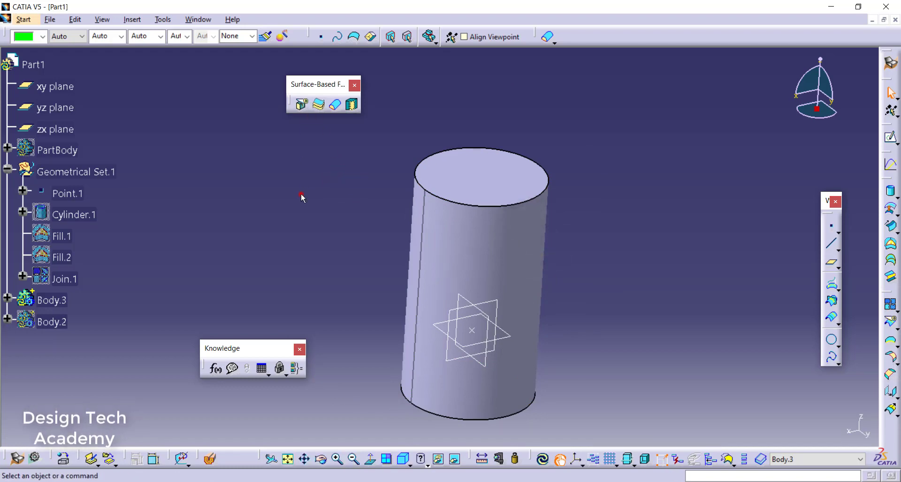
Step: Sketch a wavy five-point spline on the yz plane that crosses the cylinder and extends past both sides
click(61, 108)
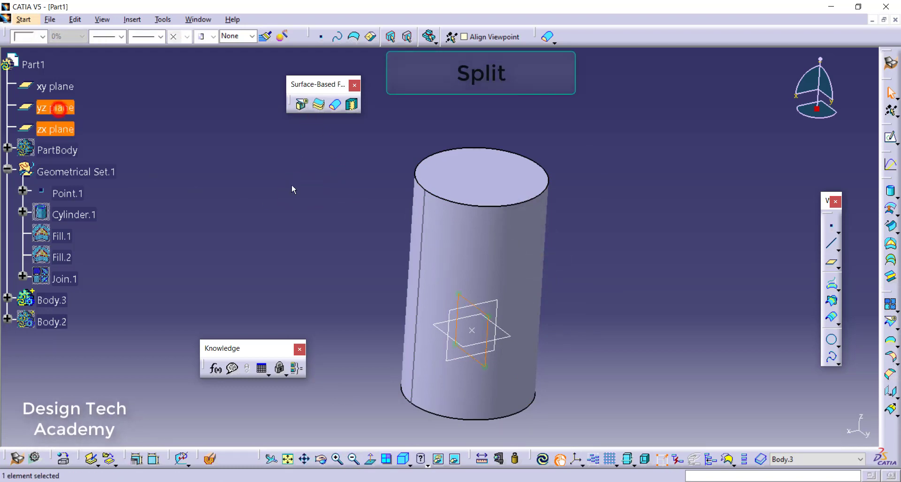
click(889, 137)
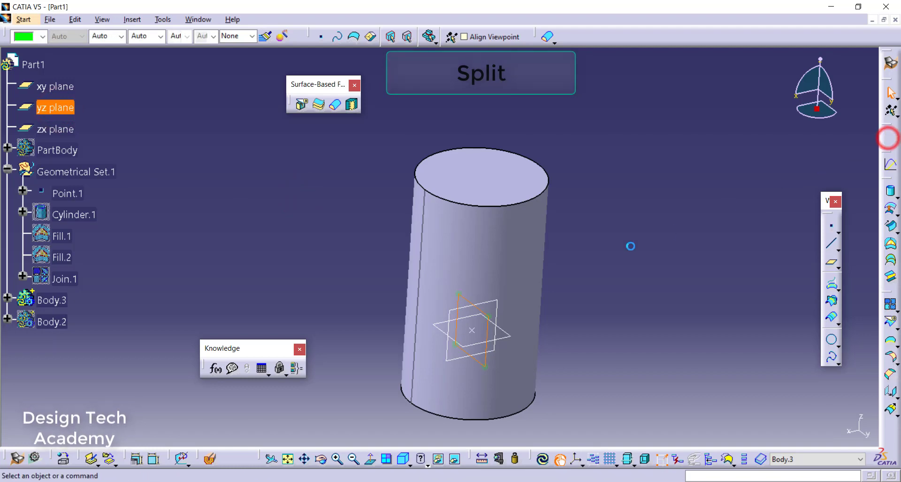
click(631, 246)
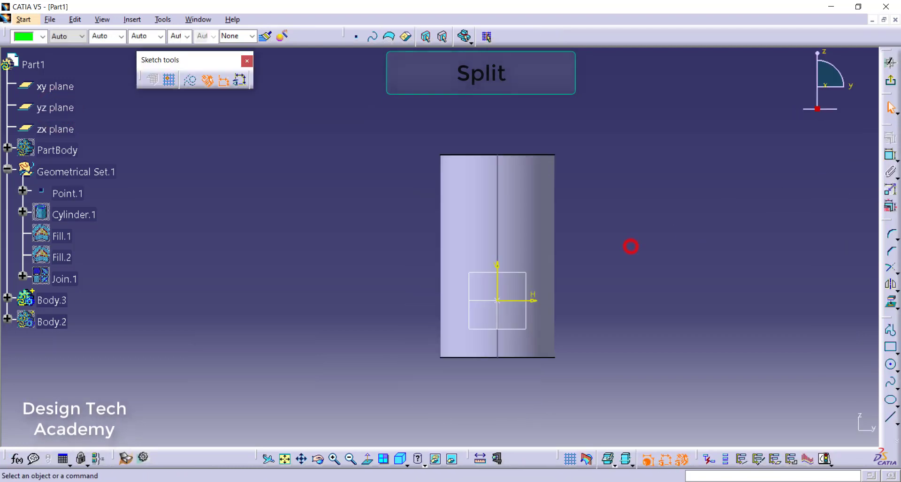
click(890, 382)
click(317, 305)
click(371, 227)
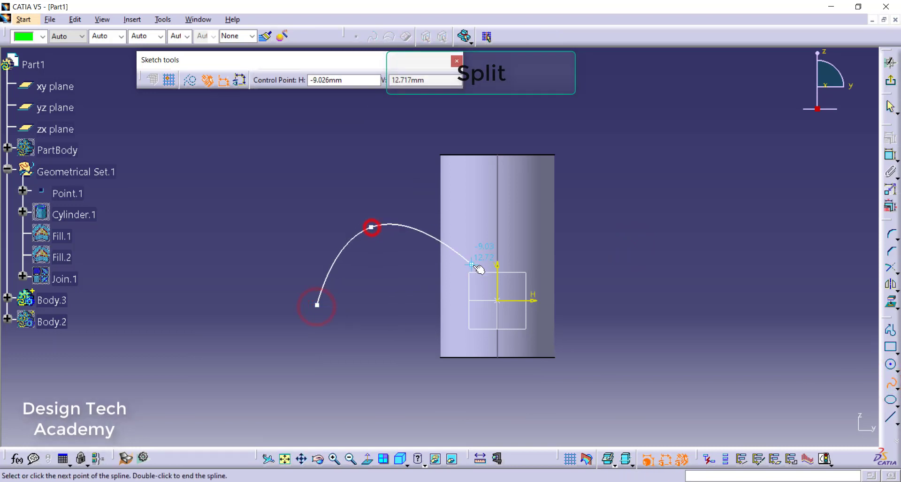
click(472, 264)
click(670, 271)
double_click(800, 276)
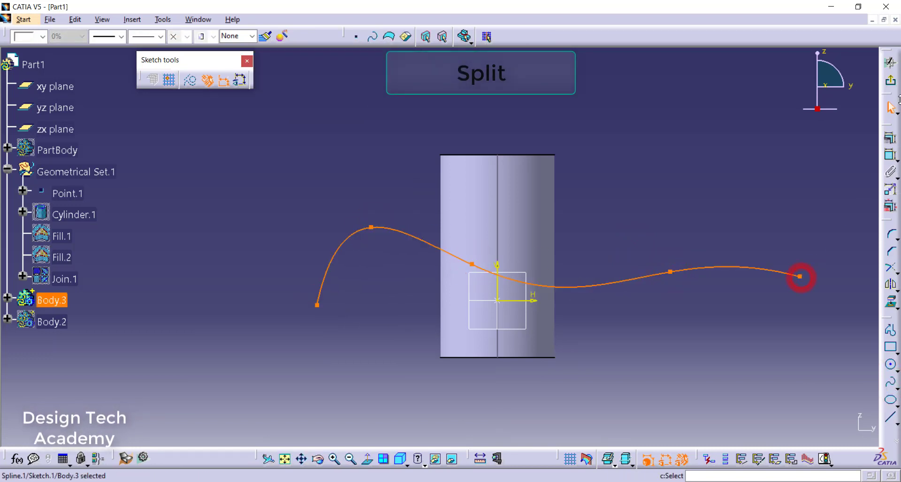
click(889, 71)
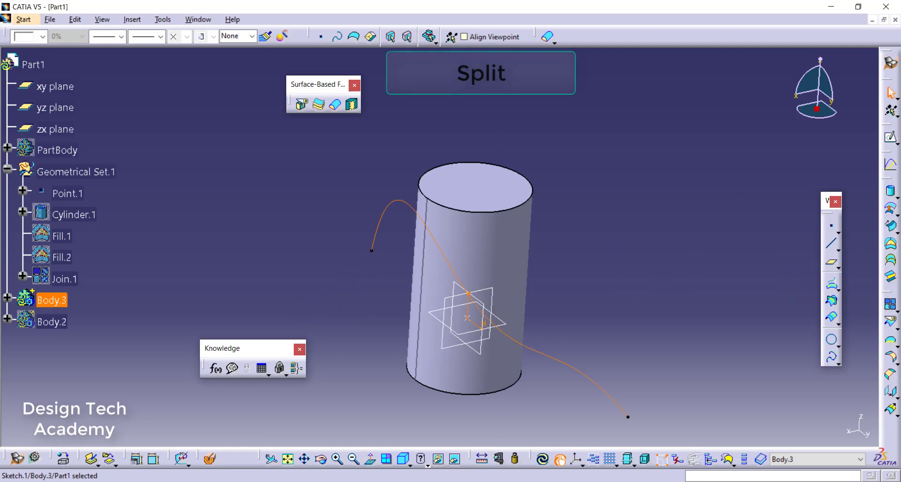
Step: Extrude the spline sketch as a surface with limits of 35 mm and 17 mm so it passes through the cylinder
click(891, 206)
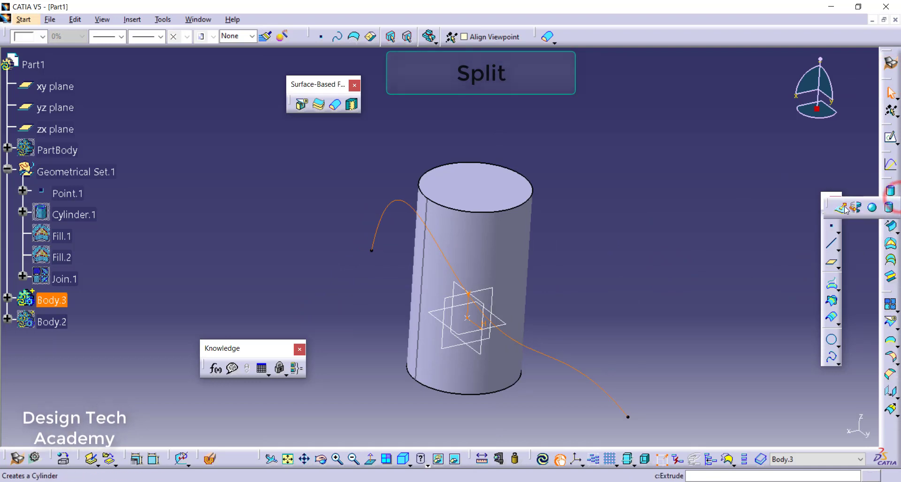
click(842, 208)
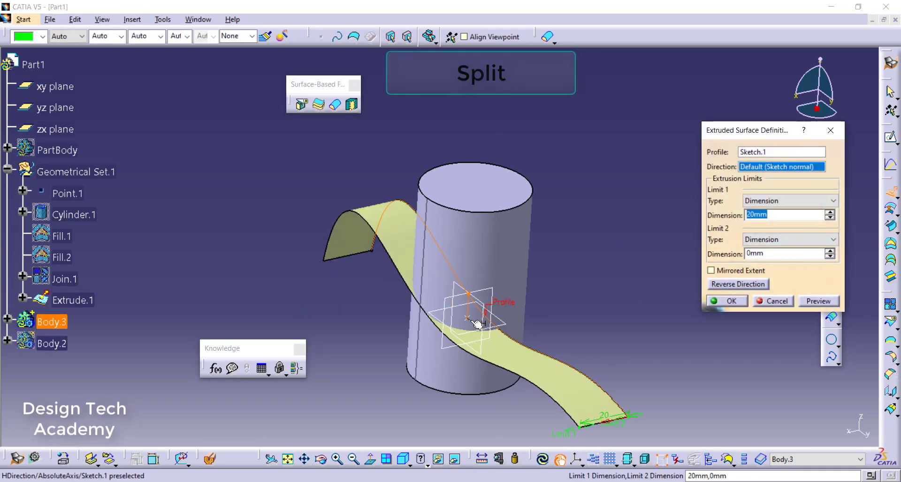
drag(569, 434, 679, 398)
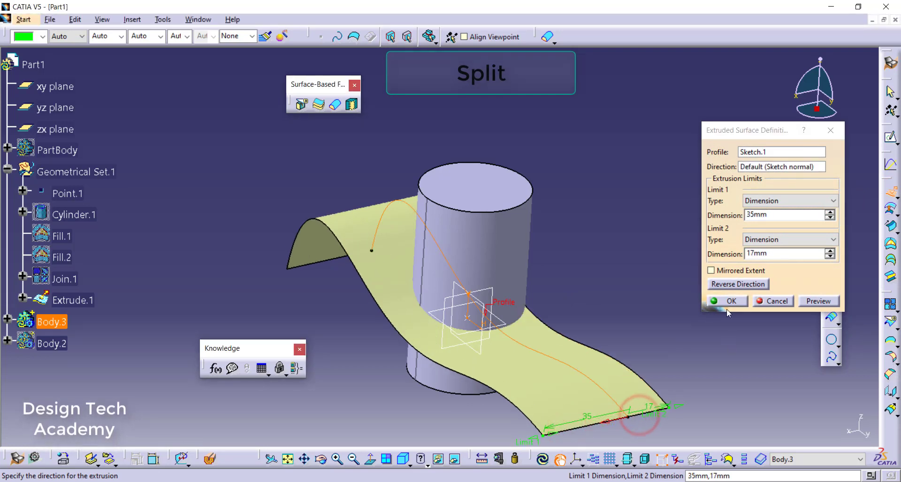
click(727, 301)
Step: Examine how the extruded wavy surface intersects the solid cylinder from several angles
middle_drag(714, 298, 456, 281)
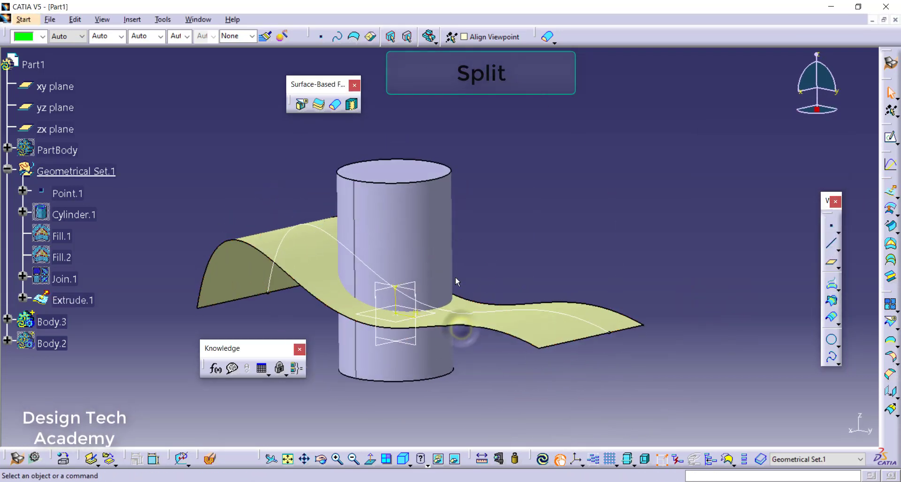
middle_drag(401, 274, 438, 251)
middle_drag(346, 220, 368, 228)
middle_drag(413, 244, 436, 254)
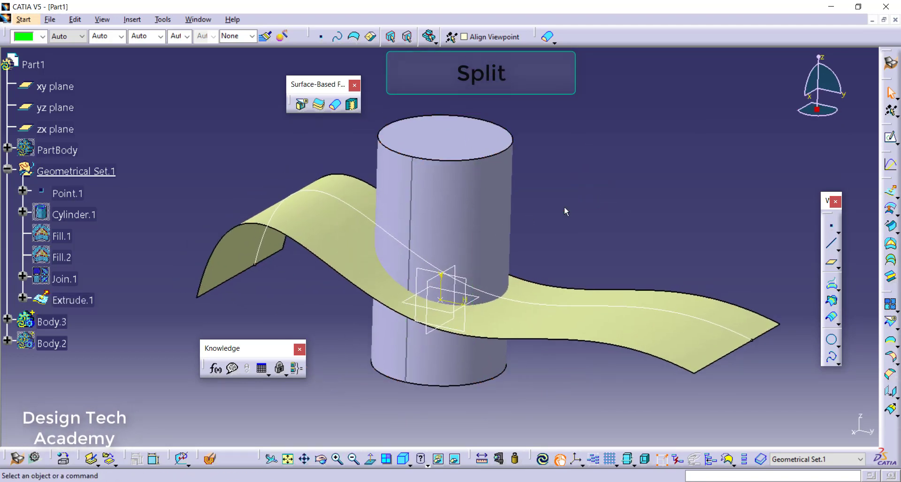
middle_drag(543, 214, 562, 217)
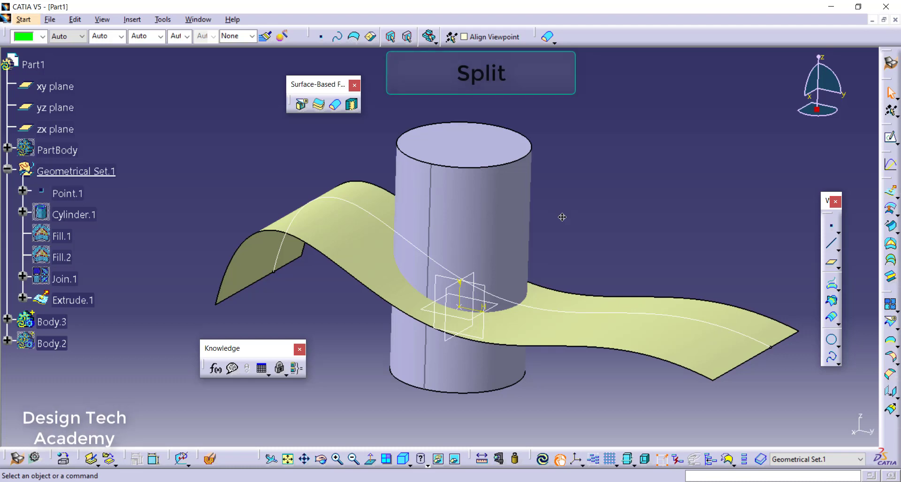
middle_drag(501, 256, 499, 237)
click(622, 172)
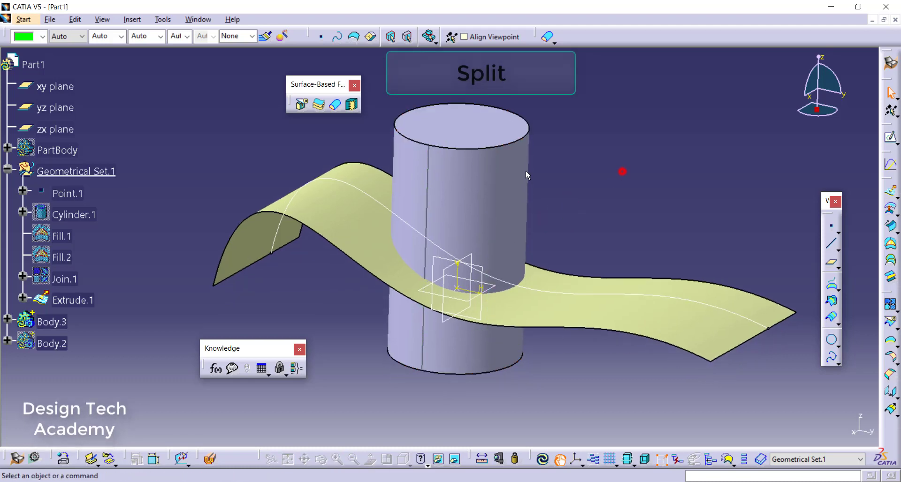
Step: Define Body.3 as the in-work object
click(49, 322)
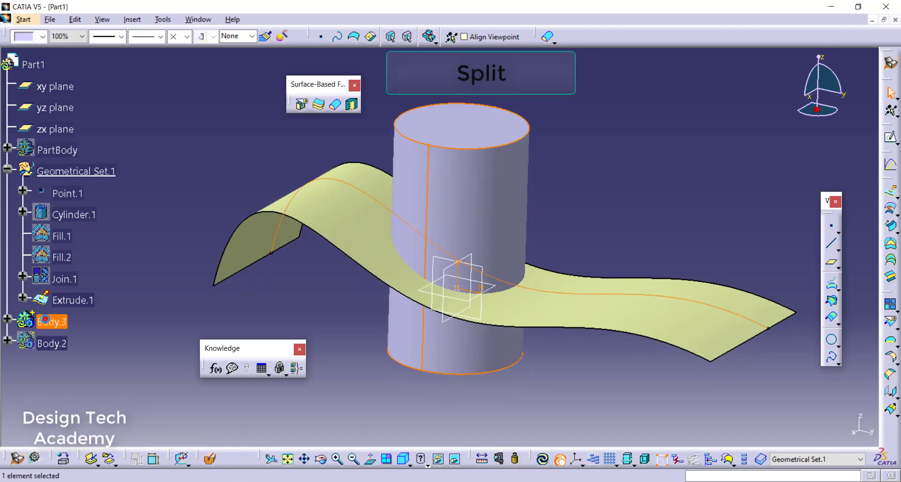
right_click(47, 323)
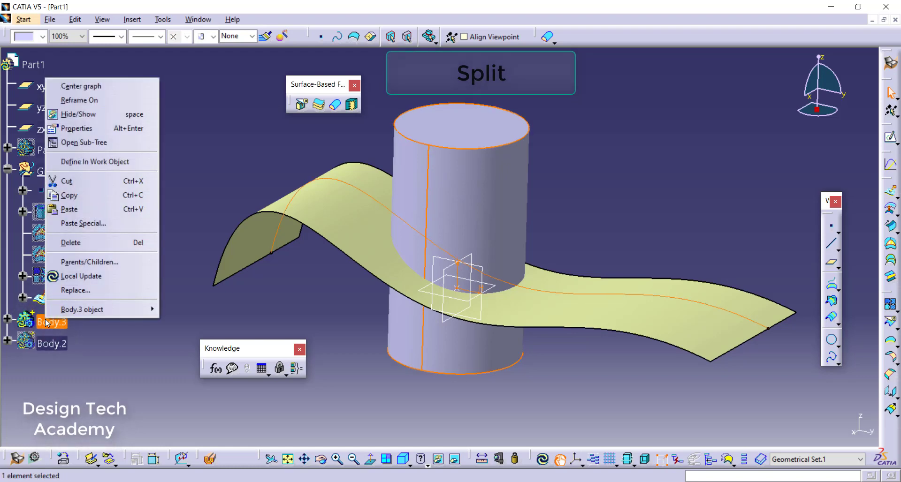
click(95, 162)
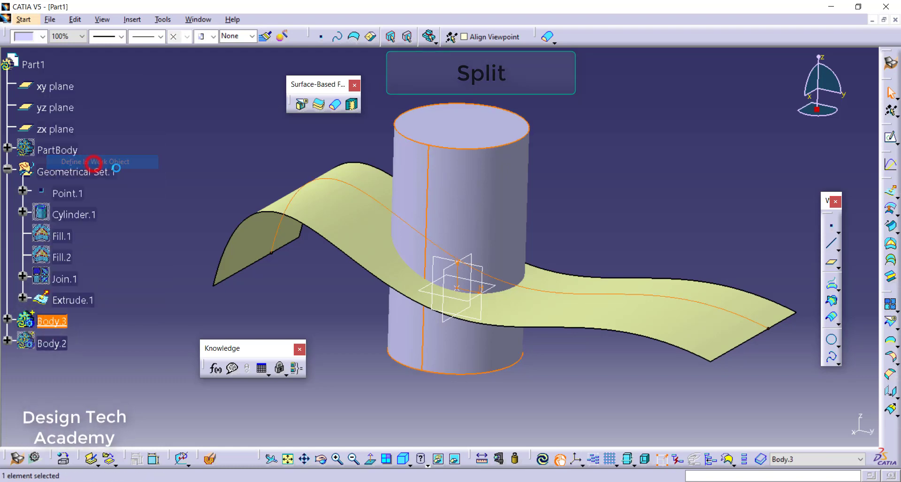
click(217, 175)
Step: Try to split the solid cylinder with the extruded wavy surface Extrude.1, using no extrapolation
click(302, 106)
middle_drag(417, 225, 408, 215)
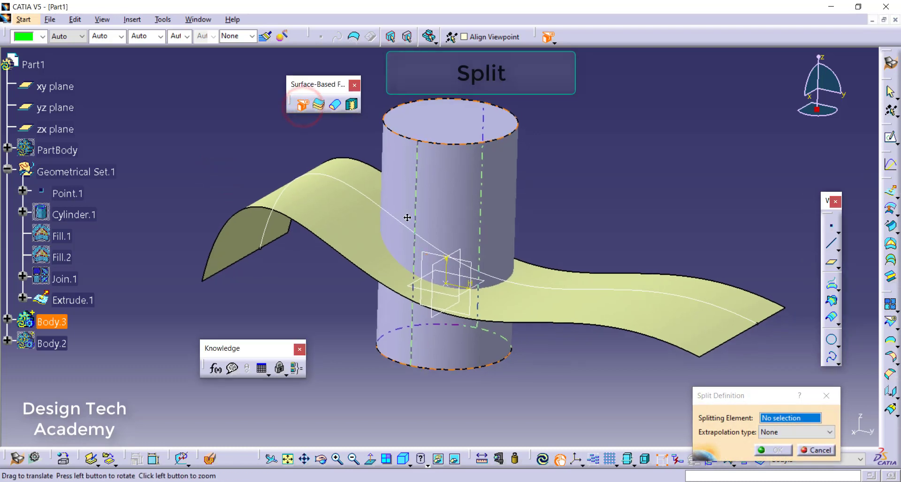
click(536, 295)
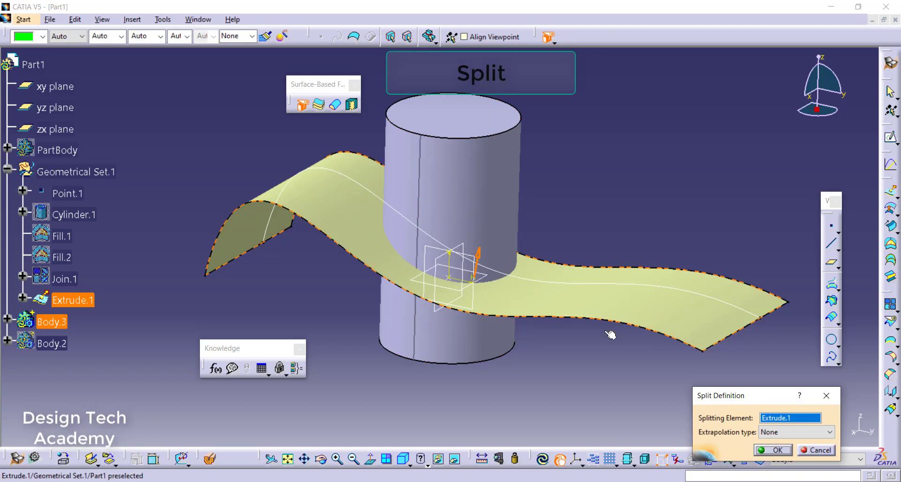
click(780, 451)
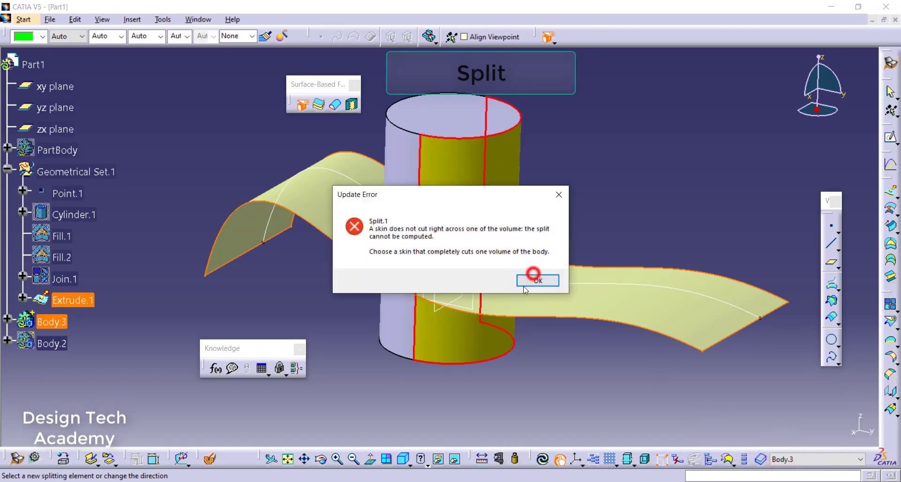
click(534, 278)
Step: Set the split's extrapolation type to Curvature and apply it, keeping the cylinder's portion above the wavy surface
middle_drag(529, 281, 383, 262)
middle_drag(516, 284, 560, 288)
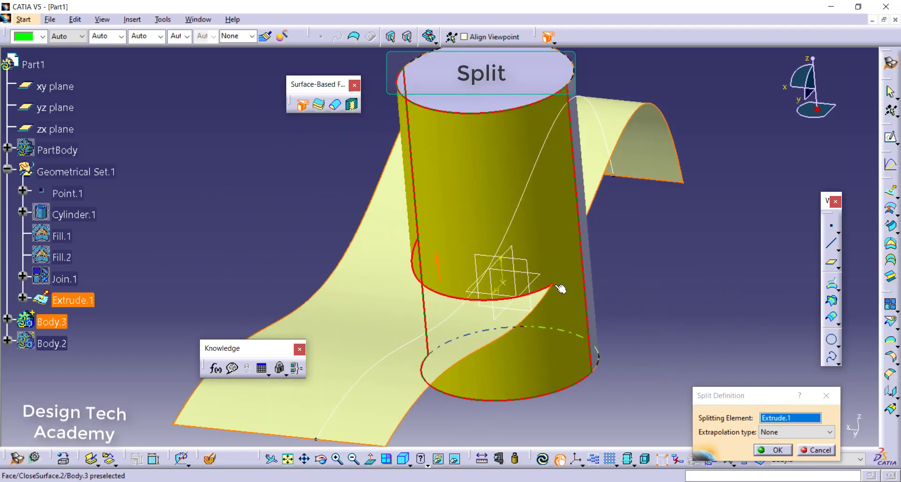
click(784, 433)
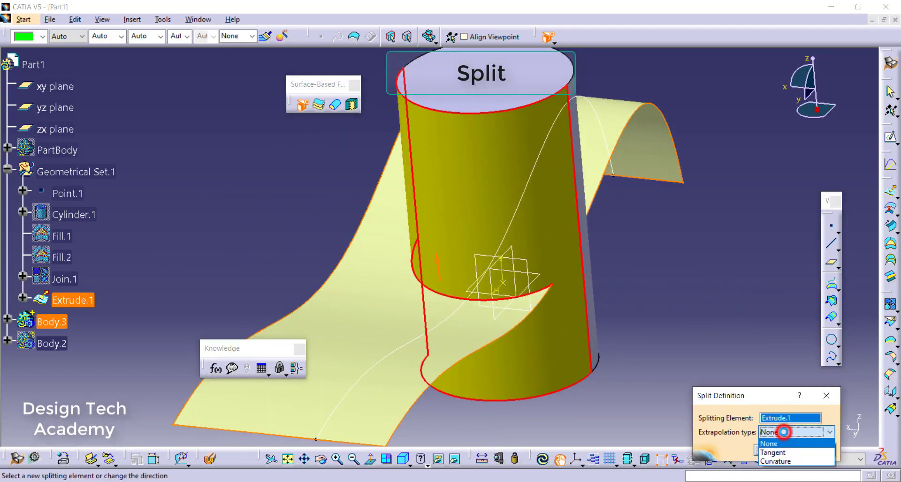
click(769, 461)
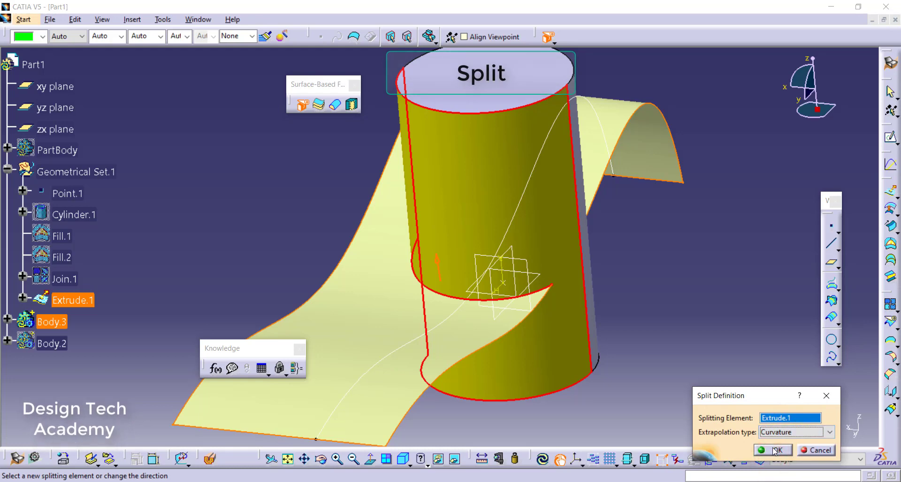
middle_drag(588, 249, 525, 287)
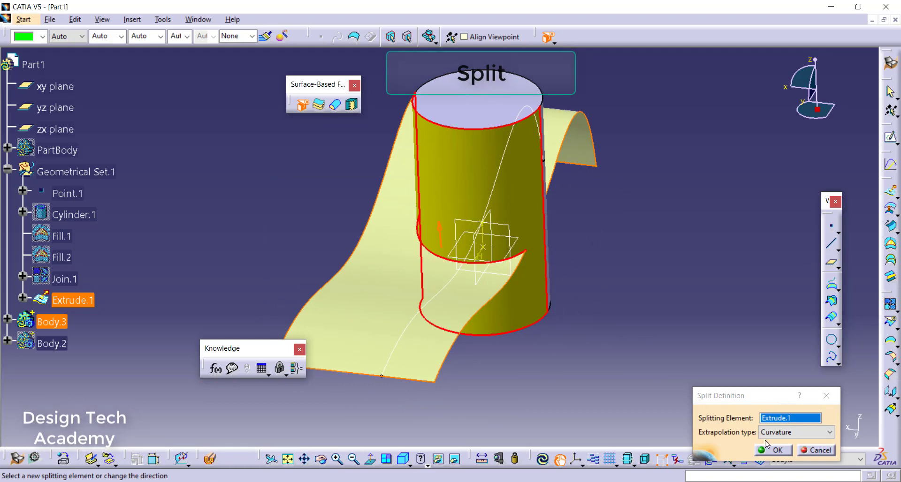
click(773, 450)
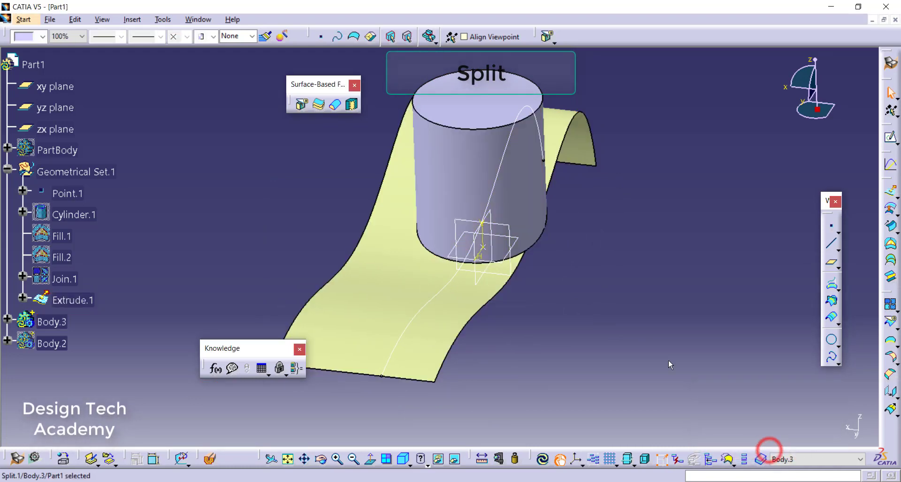
click(630, 332)
mouse_move(466, 290)
middle_down()
mouse_move(441, 295)
mouse_move(372, 267)
middle_up()
middle_drag(382, 271, 423, 301)
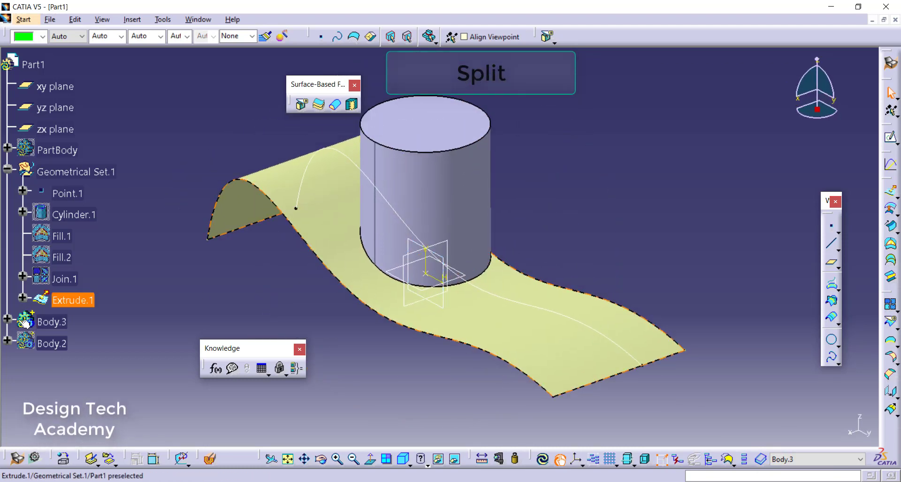
Step: Edit Split.1 in Body.3 and reverse its direction to keep the cylinder's portion below the wavy surface
click(8, 319)
double_click(65, 385)
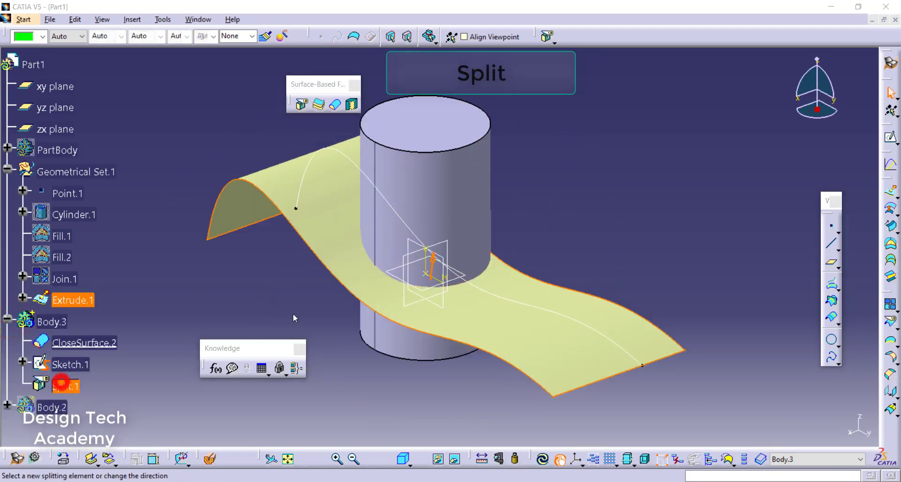
click(435, 259)
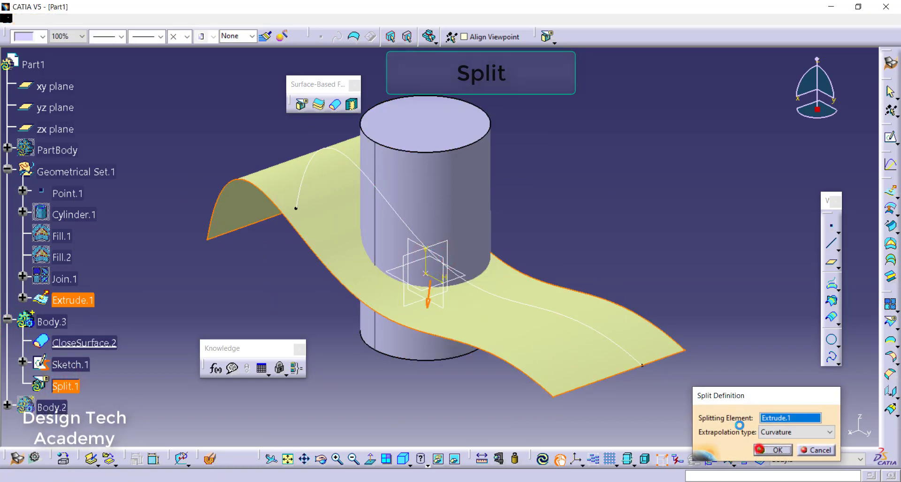
click(772, 449)
Step: Hide the extruded wavy surface and its spline sketch, leaving only the split cylinder in view
middle_drag(451, 277, 491, 295)
click(328, 216)
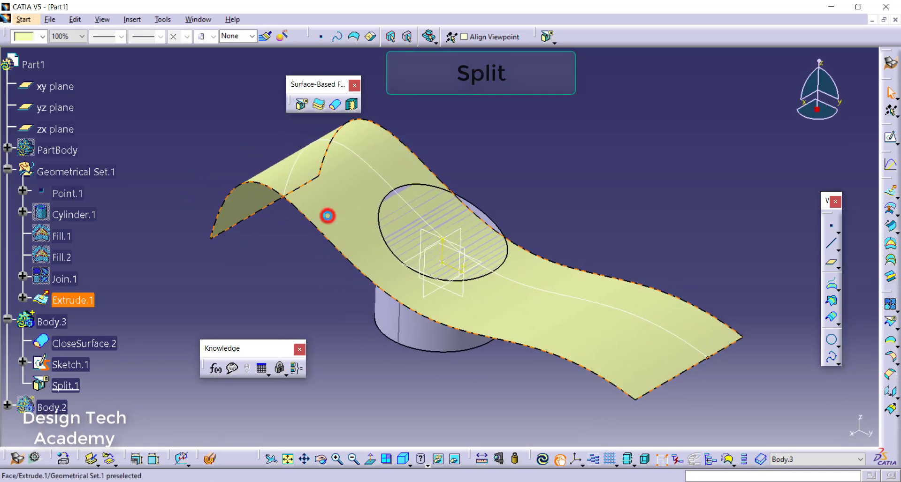
key(space)
scroll(402, 184, down, 1)
click(376, 176)
key(space)
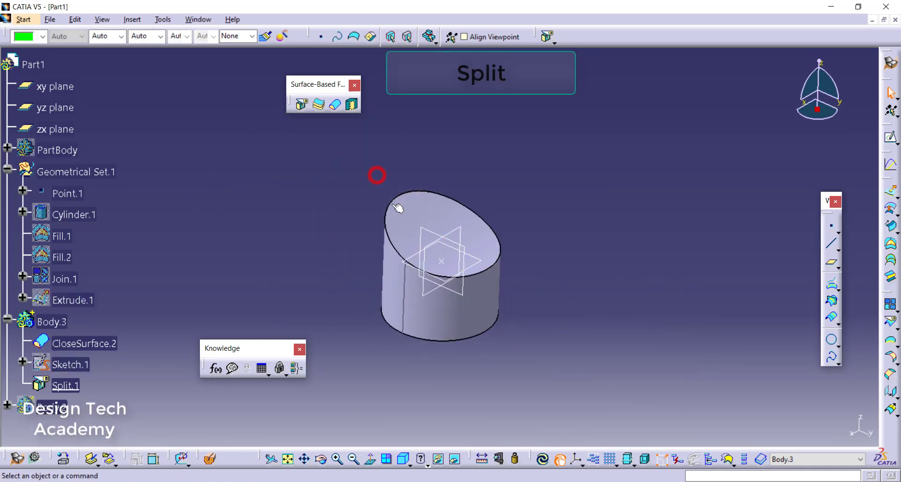
middle_drag(398, 208, 437, 209)
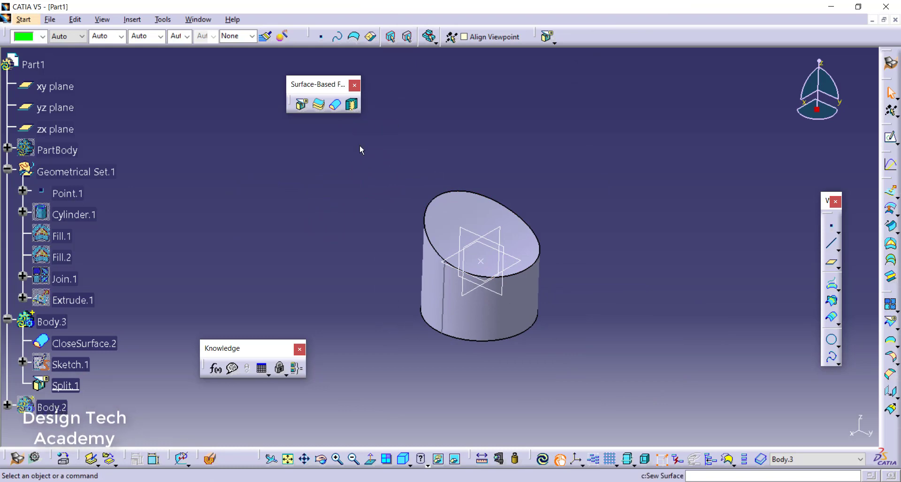